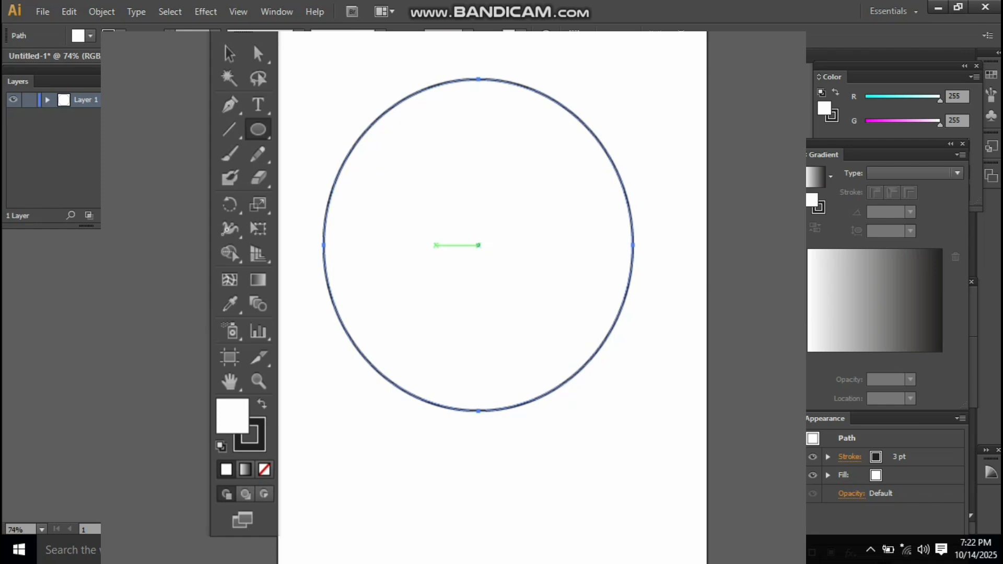
Paste a copy of the circle in front and scale it down about its centre to form a smaller concentric circle
{"action": "key", "text": "ctrl+c"}
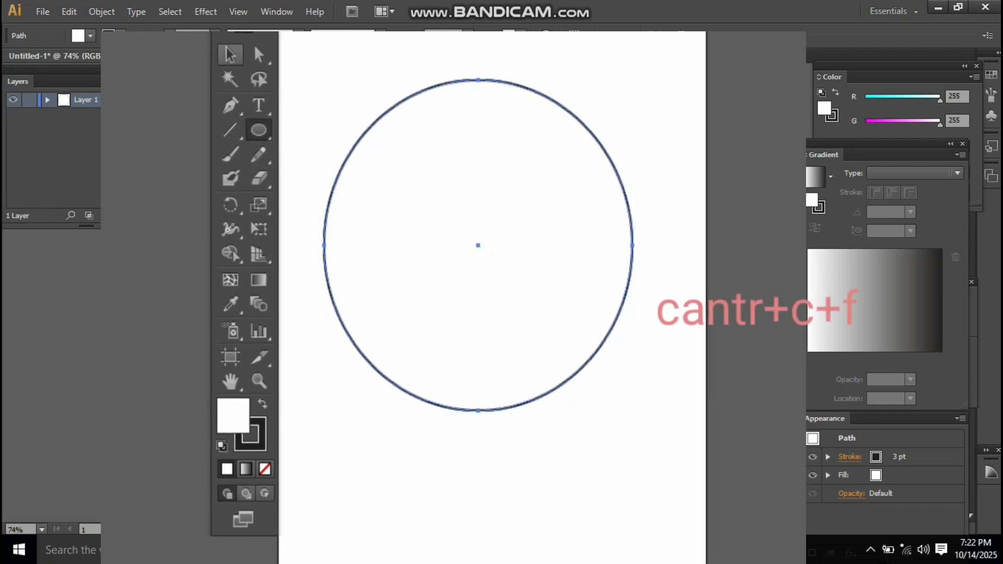
{"action": "key", "text": "ctrl+f"}
{"action": "left_click_drag", "start_coordinate": [632, 411], "coordinate": [598, 373]}
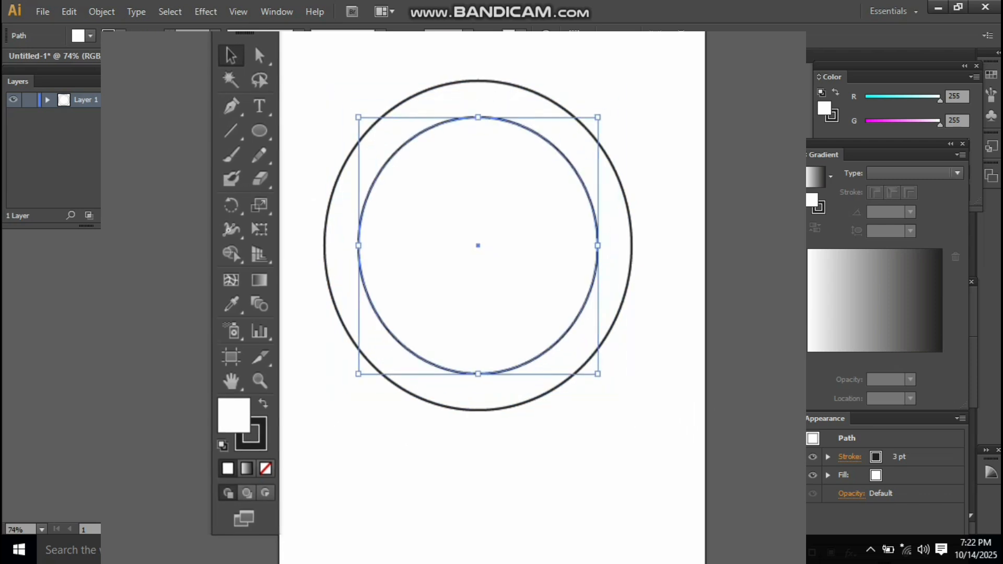
Cut the inner circle out of the outer one with the Shape Builder tool, leaving a ring
{"action": "left_click_drag", "start_coordinate": [404, 56], "coordinate": [602, 304]}
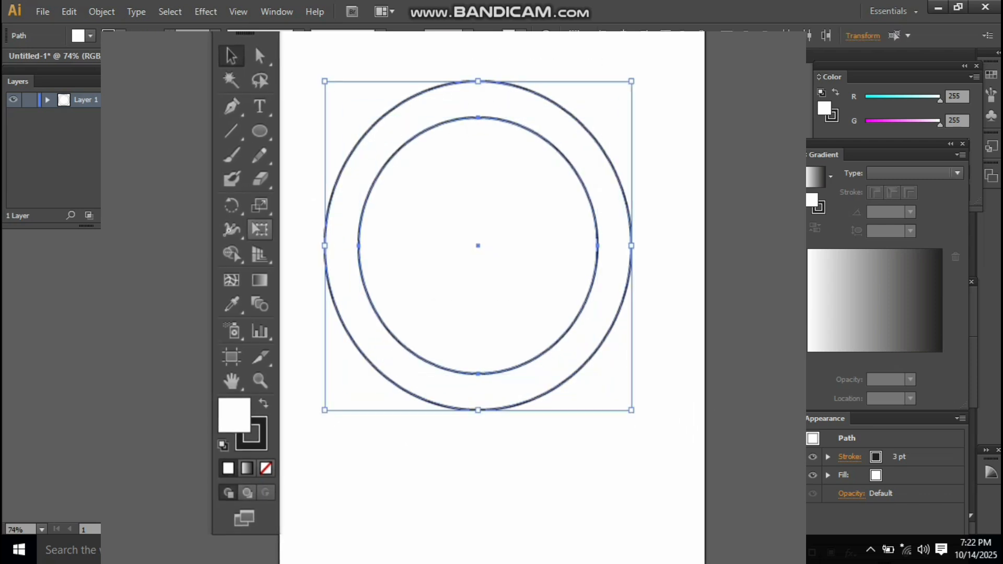
{"action": "key", "text": "shift+m"}
{"action": "left_click", "coordinate": [528, 271], "text": "alt"}
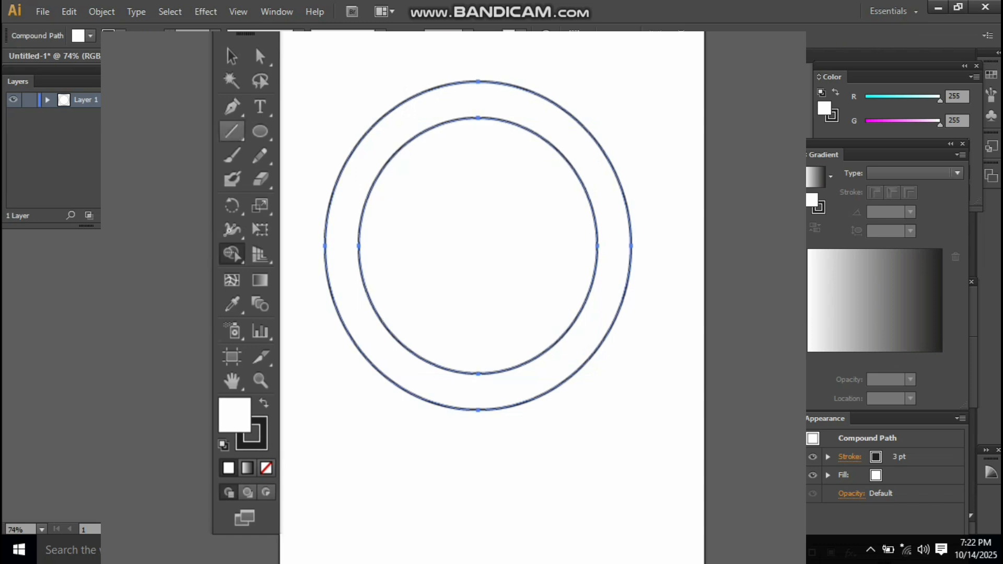
Fill the ring with the linear white-to-black gradient
{"action": "key", "text": "v"}
{"action": "left_click", "coordinate": [407, 58]}
{"action": "left_click", "coordinate": [560, 152]}
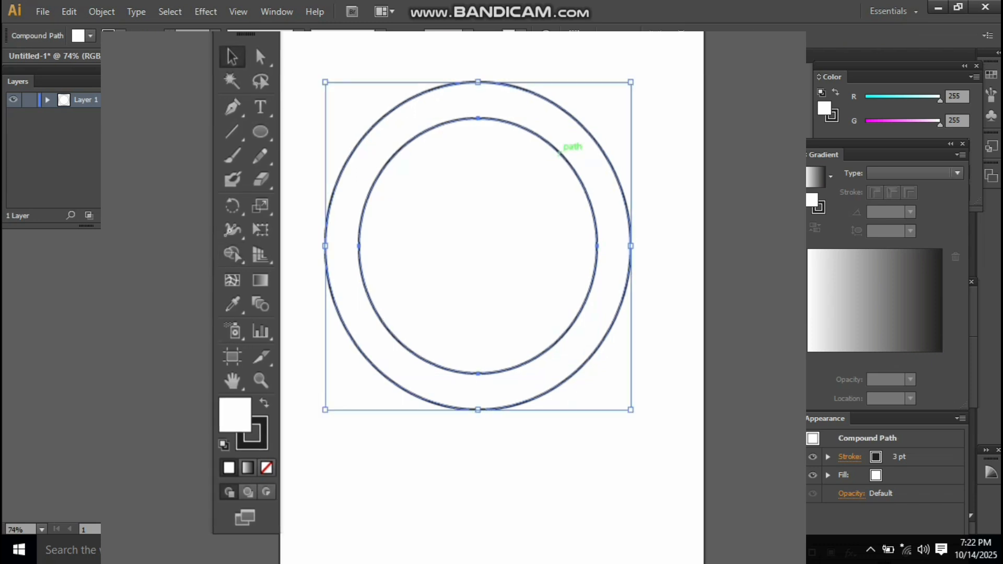
{"action": "left_click", "coordinate": [894, 298]}
{"action": "left_click", "coordinate": [663, 256]}
{"action": "left_click", "coordinate": [607, 253]}
{"action": "left_click_drag", "start_coordinate": [630, 410], "coordinate": [620, 399]}
{"action": "key", "text": "ctrl+z"}
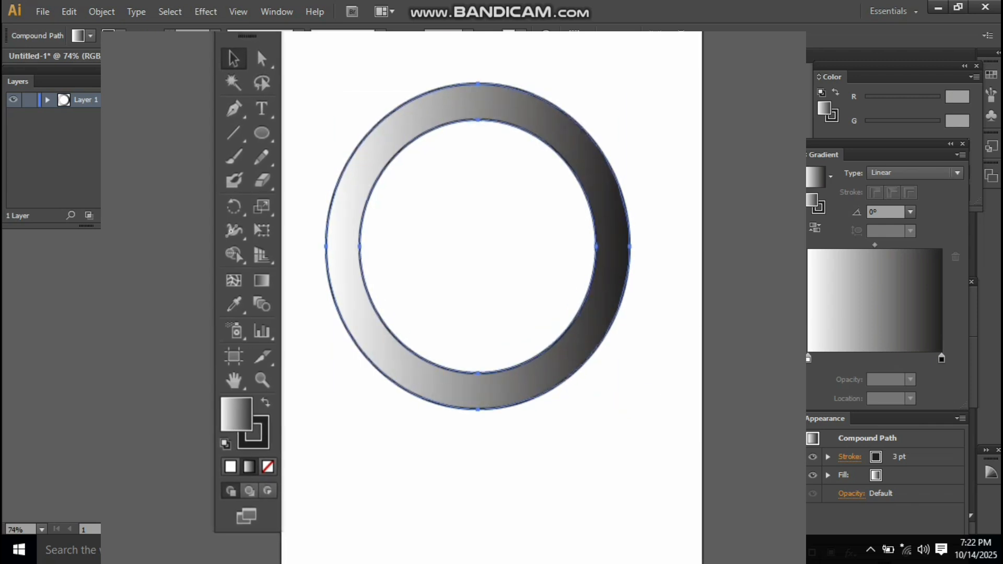
Paste a copy of the gradient ring in front and offset it slightly downward
{"action": "left_click", "coordinate": [647, 418]}
{"action": "left_click", "coordinate": [580, 362]}
{"action": "key", "text": "ctrl+c"}
{"action": "key", "text": "ctrl+f"}
{"action": "mouse_move", "coordinate": [617, 301]}
{"action": "left_mouse_down"}
{"action": "mouse_move", "coordinate": [593, 343]}
{"action": "mouse_move", "coordinate": [604, 312]}
{"action": "mouse_move", "coordinate": [618, 316]}
{"action": "left_mouse_up"}
Split the two overlapping rings into separate crescents with the Shape Builder tool
{"action": "left_click_drag", "start_coordinate": [387, 71], "coordinate": [673, 551]}
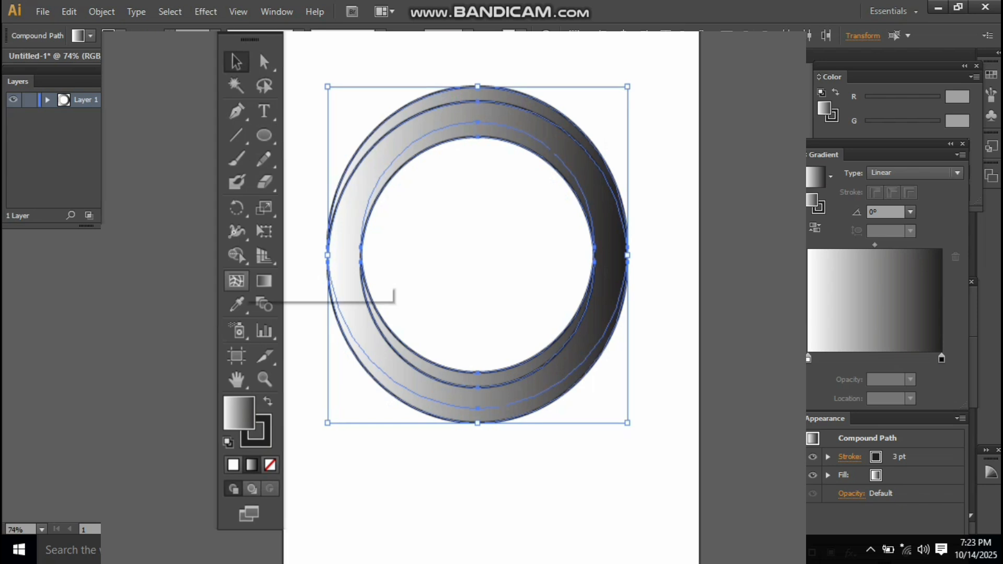
{"action": "key", "text": "shift+m"}
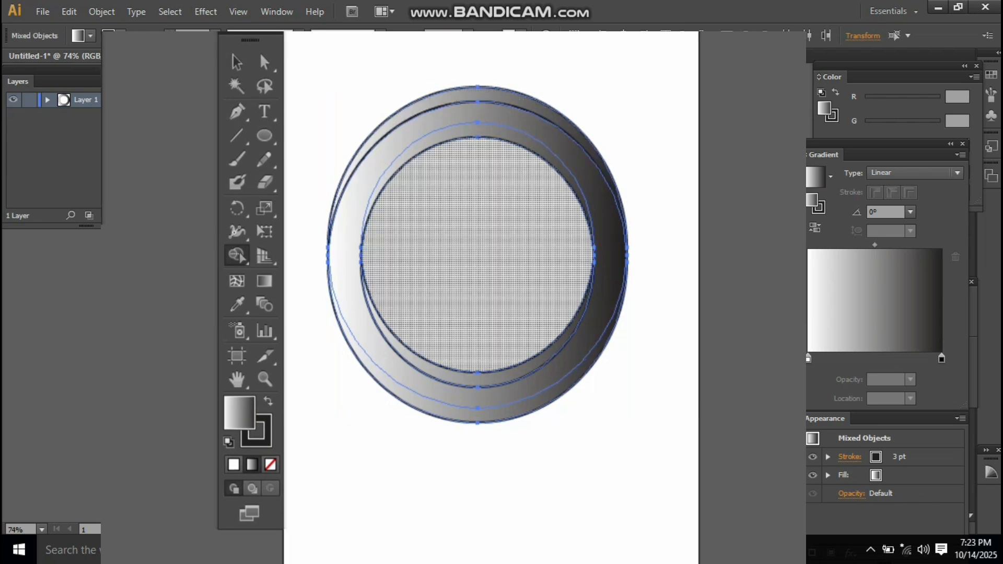
{"action": "left_click", "coordinate": [478, 415]}
Move the upper and lower crescents off to the side and delete the remaining ring pieces
{"action": "left_click", "coordinate": [237, 63]}
{"action": "left_click", "coordinate": [407, 73]}
{"action": "left_click_drag", "start_coordinate": [497, 87], "coordinate": [774, 52]}
{"action": "left_click_drag", "start_coordinate": [459, 407], "coordinate": [720, 442]}
{"action": "left_click_drag", "start_coordinate": [358, 82], "coordinate": [517, 480]}
{"action": "key", "text": "Delete"}
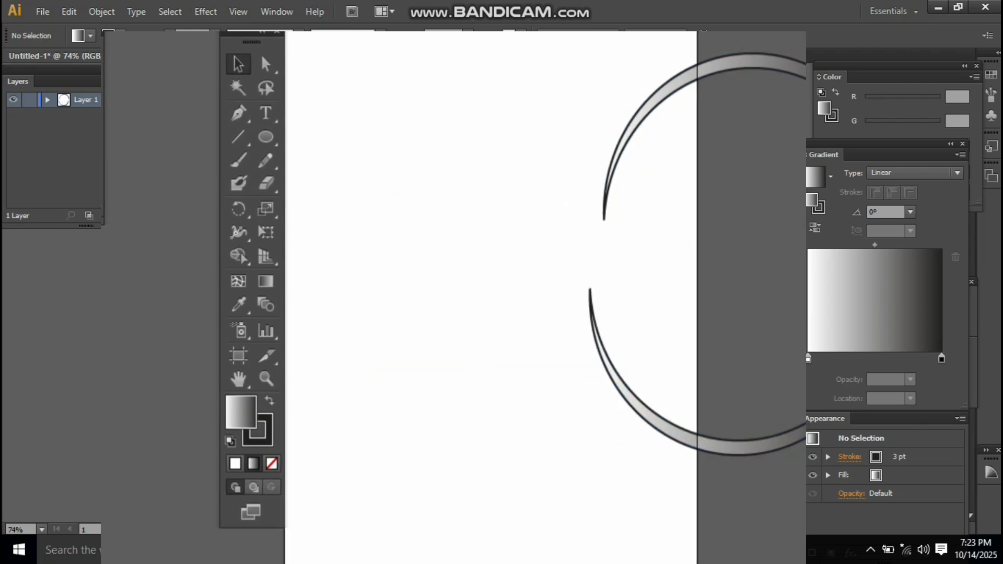
Bring the two crescents back onto the artboard, rotate them upright and cross their tips to form a pointed oval
{"action": "left_click_drag", "start_coordinate": [742, 62], "coordinate": [475, 178]}
{"action": "left_click_drag", "start_coordinate": [694, 440], "coordinate": [438, 315]}
{"action": "left_click", "coordinate": [664, 157]}
{"action": "left_click_drag", "start_coordinate": [669, 107], "coordinate": [361, 484]}
{"action": "left_click_drag", "start_coordinate": [635, 164], "coordinate": [455, 134]}
{"action": "left_click", "coordinate": [366, 141]}
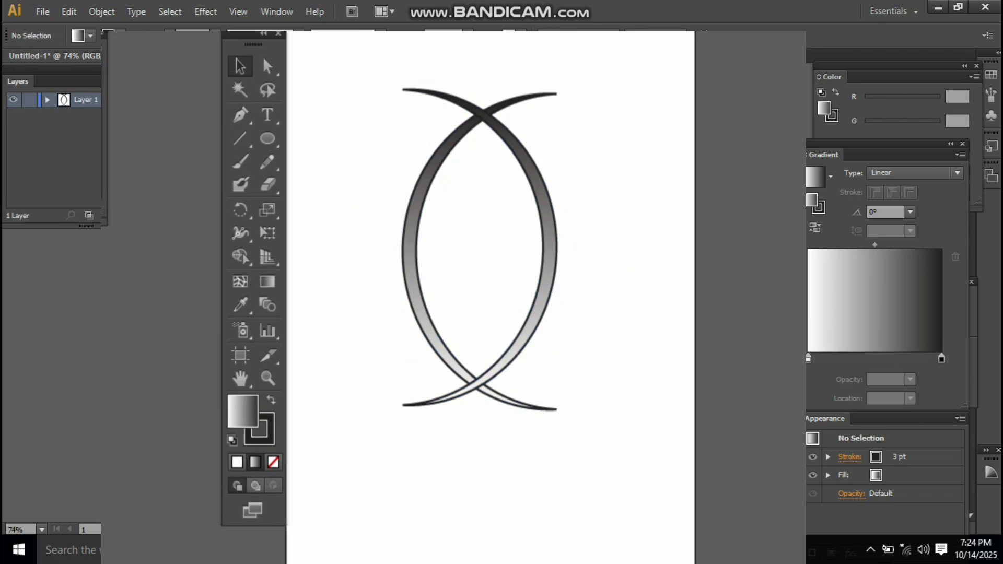
{"action": "left_click", "coordinate": [545, 272]}
{"action": "left_click", "coordinate": [617, 267]}
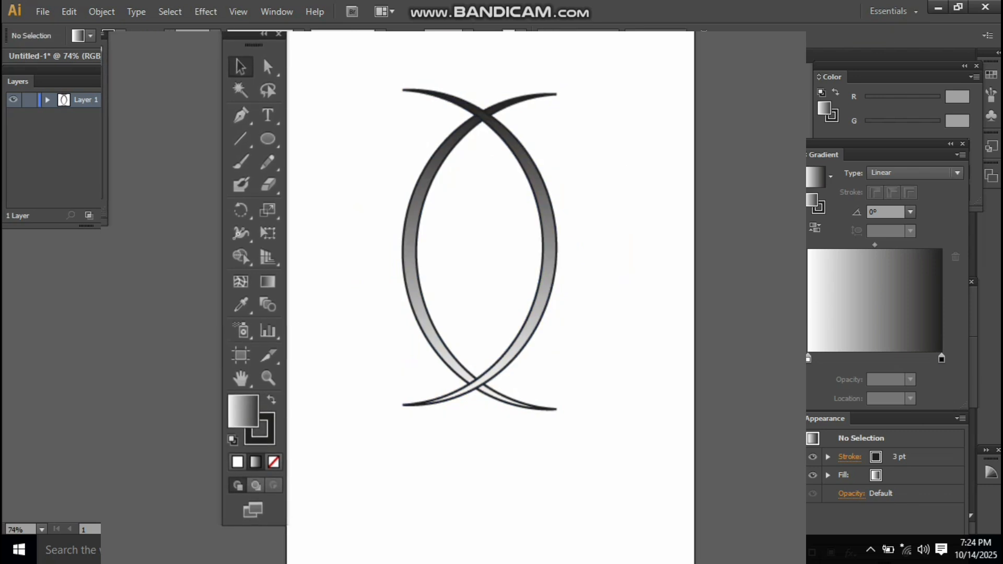
Scale up the two crossed crescents together about their centre
{"action": "left_click_drag", "start_coordinate": [370, 62], "coordinate": [604, 464]}
{"action": "left_click_drag", "start_coordinate": [556, 409], "coordinate": [567, 431]}
Paste a copy of both crescents in front, scale it down slightly about its centre and reverse its gradient
{"action": "key", "text": "ctrl+c"}
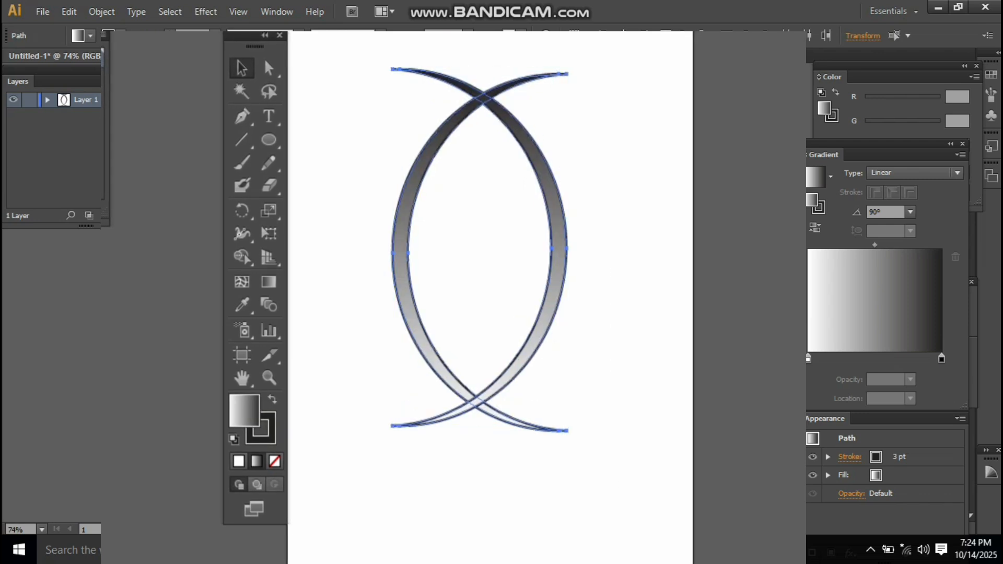
{"action": "key", "text": "ctrl+f"}
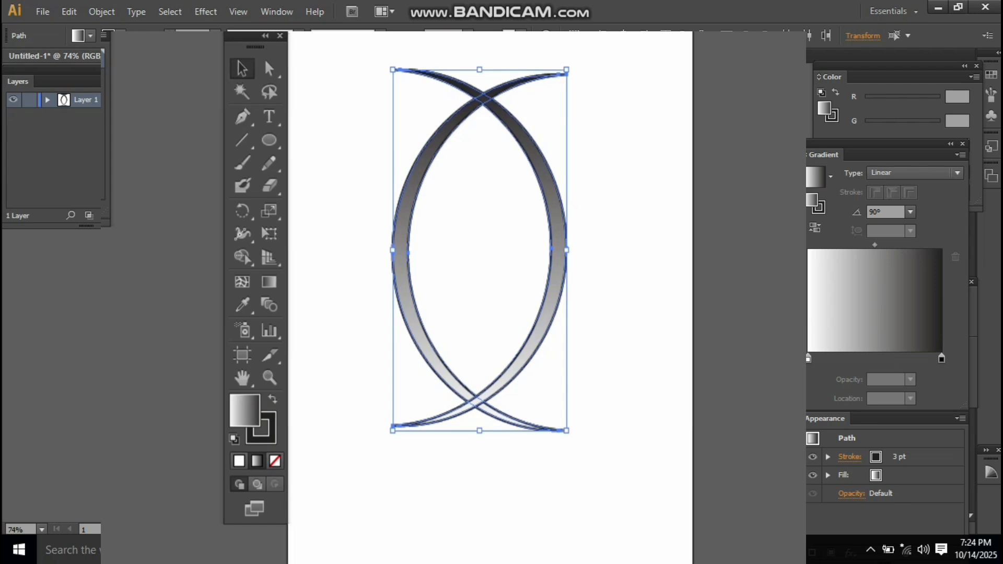
{"action": "left_click_drag", "start_coordinate": [566, 430], "coordinate": [559, 416]}
{"action": "left_click", "coordinate": [815, 228]}
{"action": "left_click", "coordinate": [648, 235]}
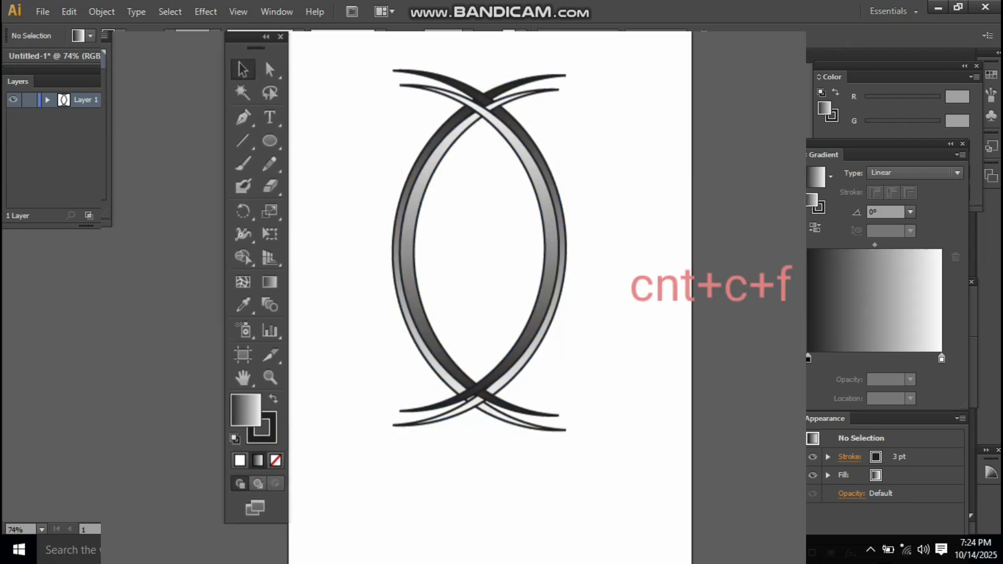
Remove the stroke from all four crescents
{"action": "left_click_drag", "start_coordinate": [379, 45], "coordinate": [598, 516]}
{"action": "left_click", "coordinate": [271, 437]}
{"action": "left_click", "coordinate": [276, 460]}
{"action": "left_click", "coordinate": [356, 460]}
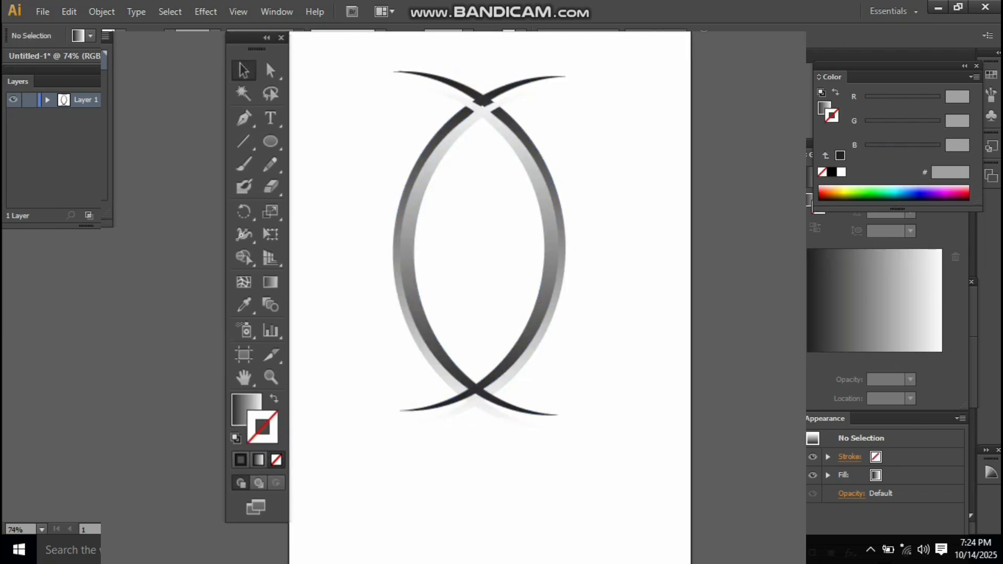
Darken the white gradient stop of the outer left crescent to 56% black
{"action": "left_click", "coordinate": [401, 245]}
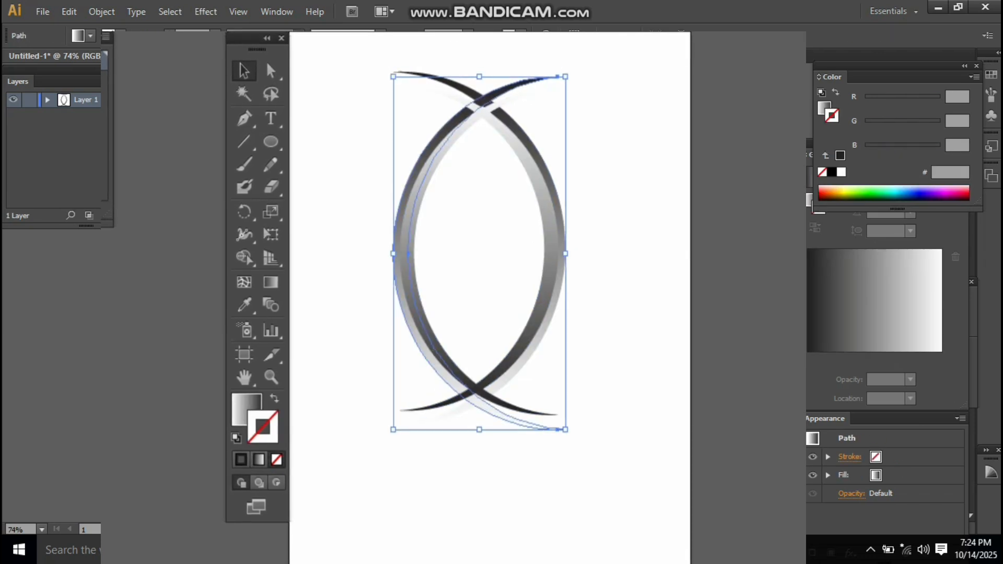
{"action": "left_click", "coordinate": [244, 409]}
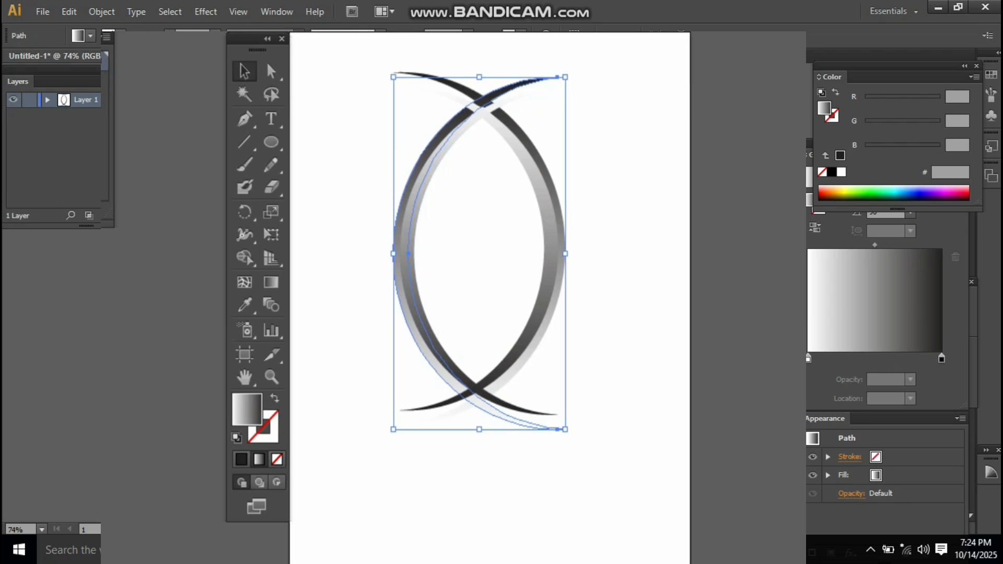
{"action": "left_click", "coordinate": [808, 358]}
{"action": "left_click_drag", "start_coordinate": [865, 100], "coordinate": [907, 100]}
{"action": "left_click", "coordinate": [690, 171]}
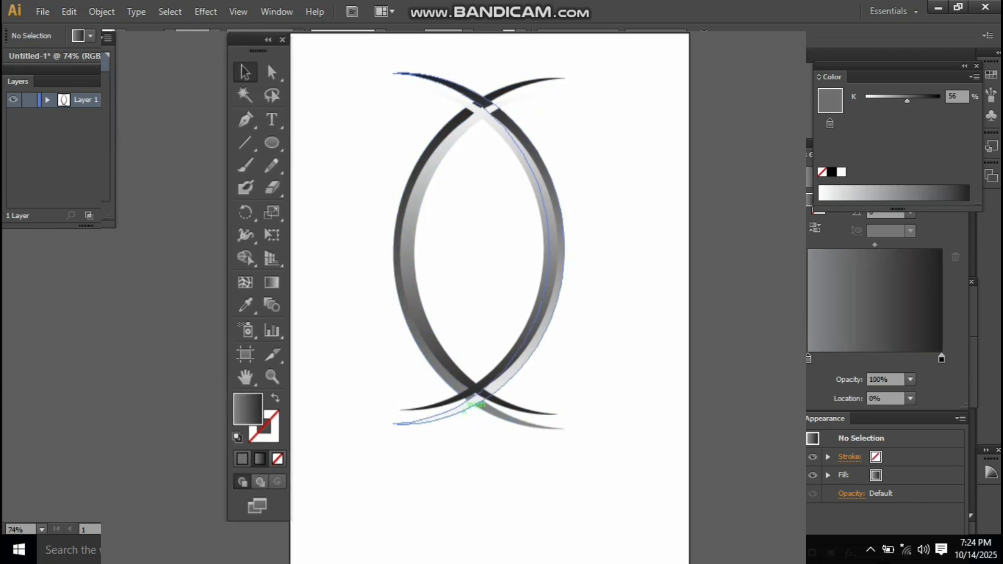
Copy the outer left crescent's grey gradient onto the outer right crescent with the Eyedropper
{"action": "left_click", "coordinate": [476, 401]}
{"action": "left_click", "coordinate": [246, 306]}
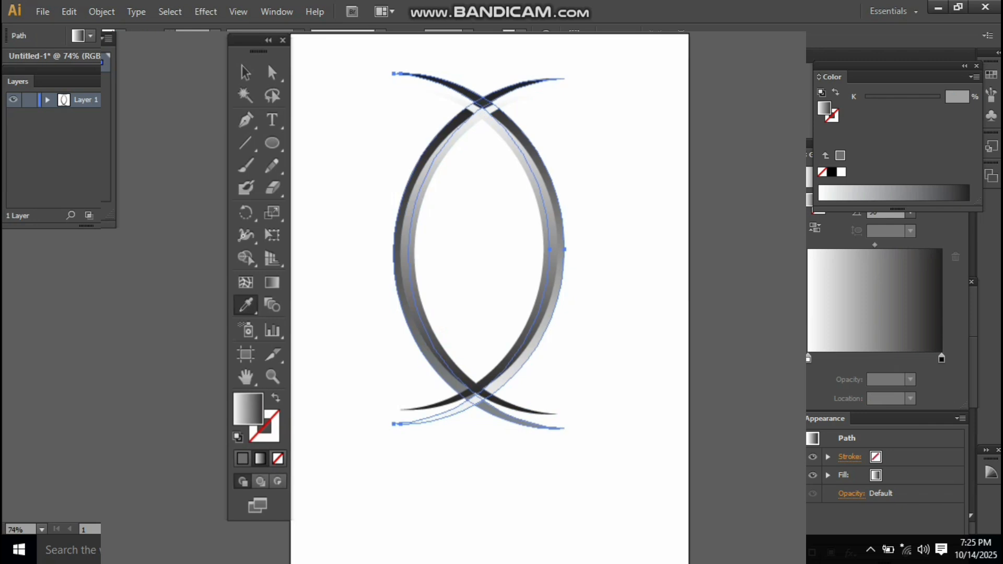
{"action": "left_click", "coordinate": [443, 347]}
{"action": "left_click", "coordinate": [246, 72]}
{"action": "left_click", "coordinate": [349, 117]}
Copy the outer crescents' grey gradient onto the inner left crescent with the Eyedropper
{"action": "left_click", "coordinate": [494, 99]}
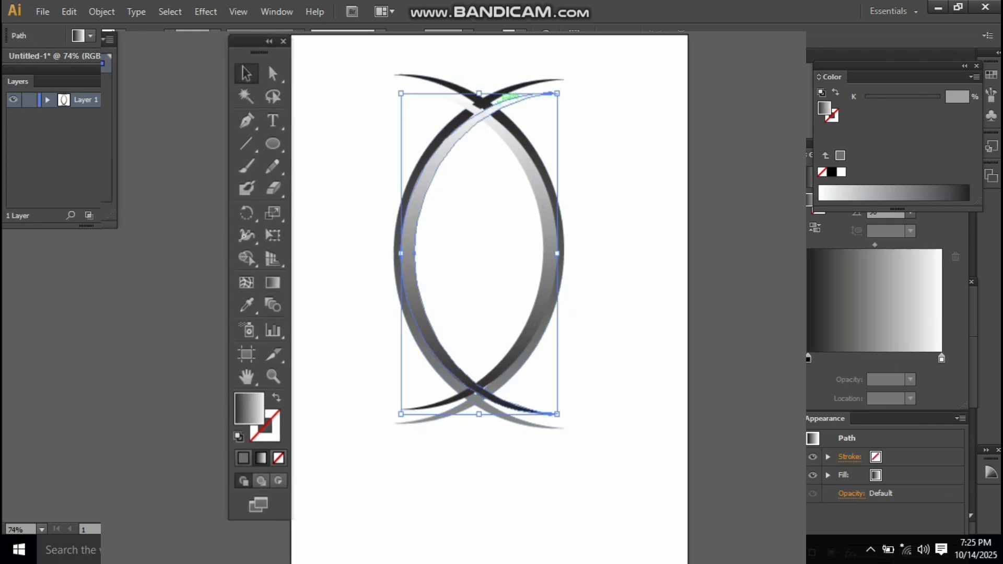
{"action": "left_click", "coordinate": [245, 305]}
{"action": "left_click", "coordinate": [395, 276]}
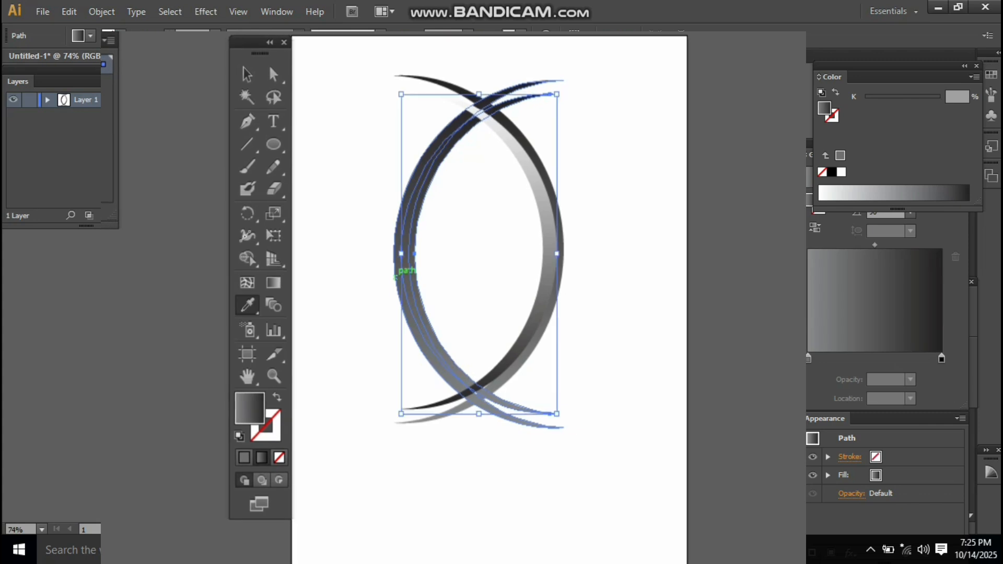
{"action": "left_click", "coordinate": [557, 293]}
{"action": "left_click", "coordinate": [556, 306]}
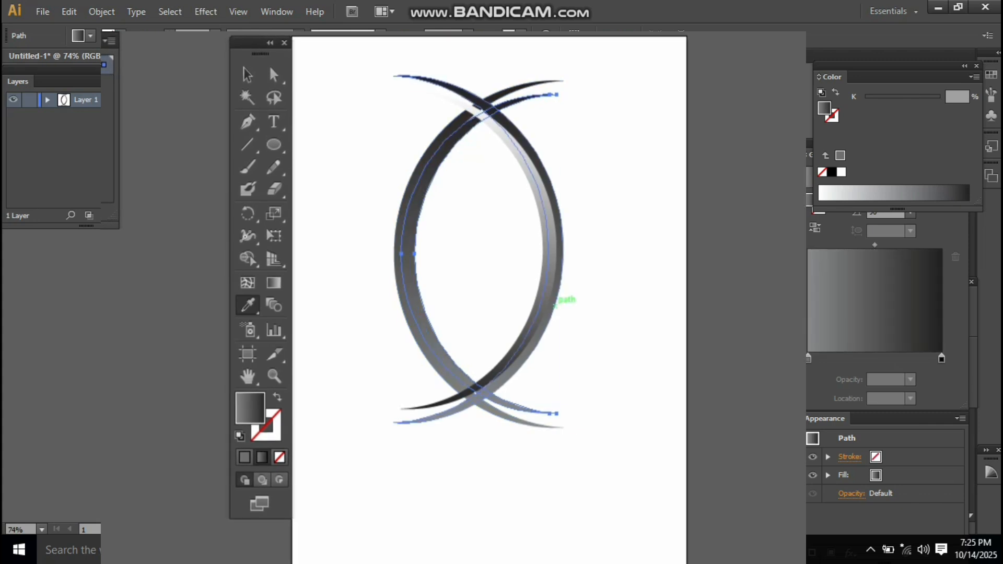
{"action": "left_click", "coordinate": [248, 76]}
{"action": "left_click", "coordinate": [345, 167]}
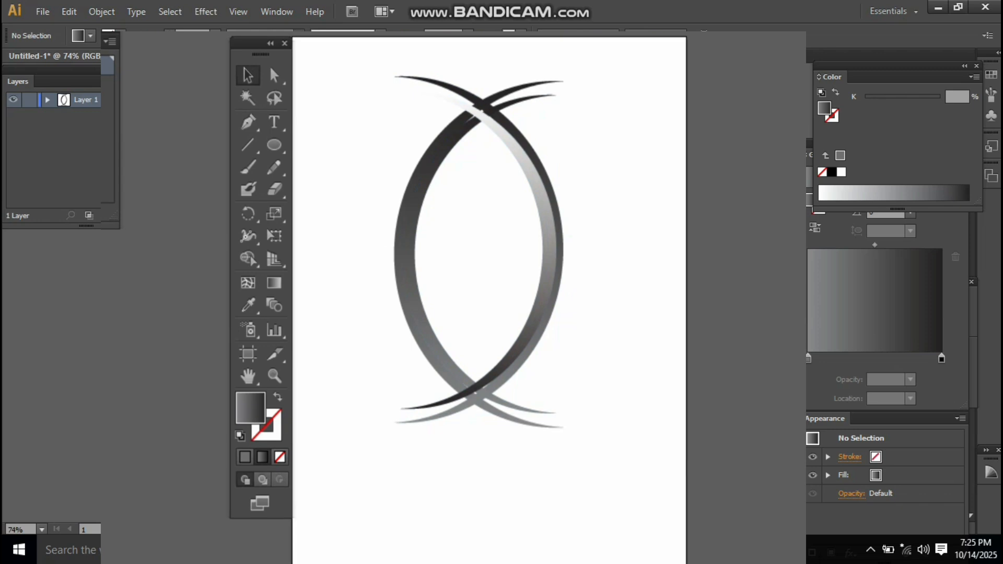
Darken the white gradient stop of the inner right crescent to mid grey
{"action": "left_click", "coordinate": [444, 95]}
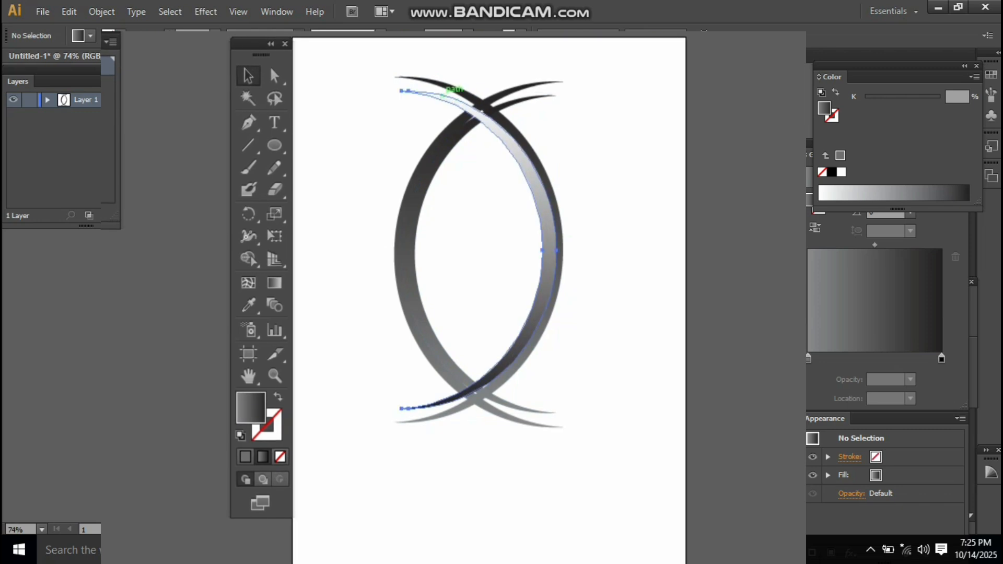
{"action": "left_click", "coordinate": [815, 227]}
{"action": "left_click", "coordinate": [815, 228]}
{"action": "left_click", "coordinate": [942, 359]}
{"action": "left_click_drag", "start_coordinate": [865, 100], "coordinate": [903, 100]}
{"action": "left_click", "coordinate": [617, 104]}
Reverse the gradient of the inner left crescent
{"action": "left_click", "coordinate": [528, 99]}
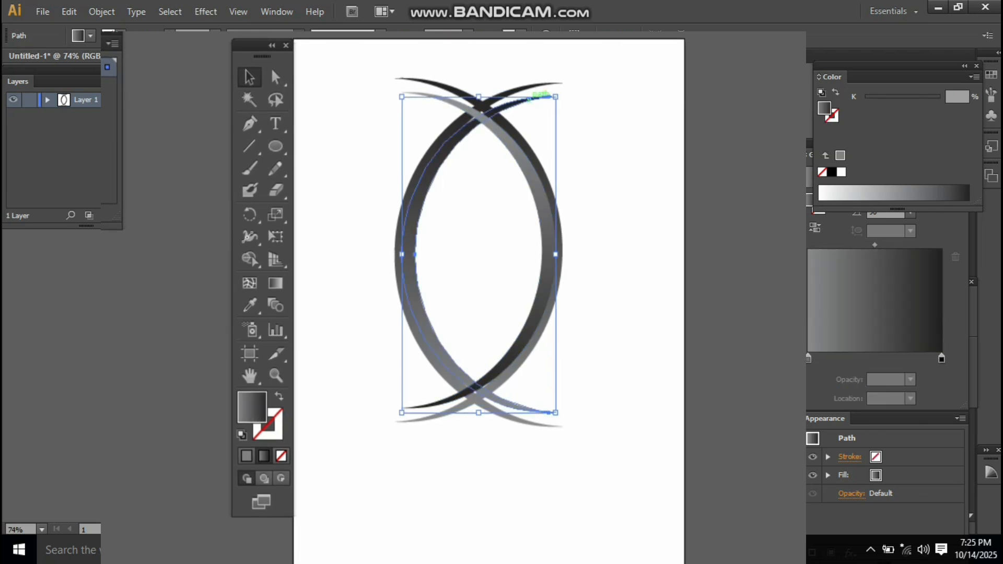
{"action": "left_click", "coordinate": [815, 228]}
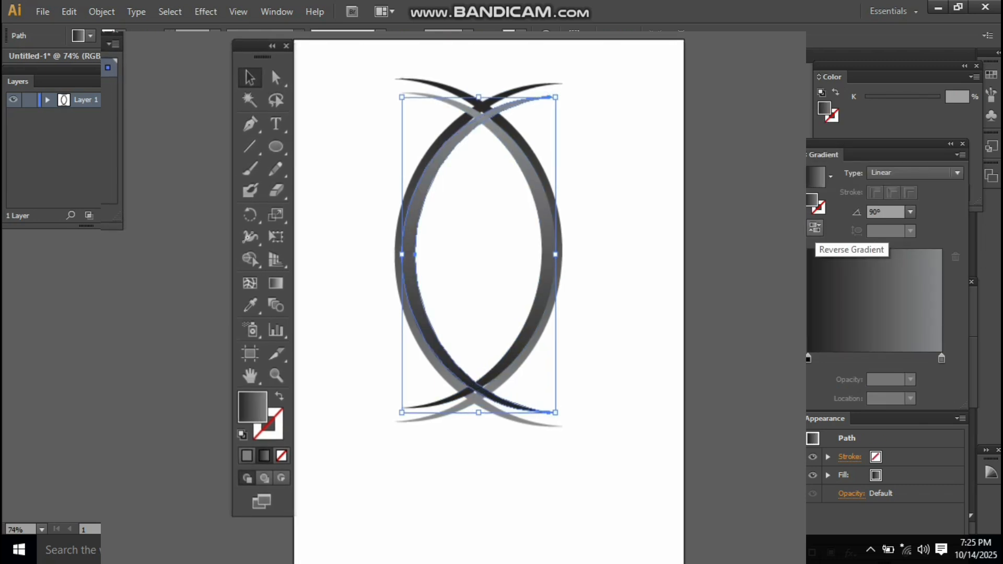
{"action": "left_click", "coordinate": [627, 209]}
Group all four crescents
{"action": "left_click_drag", "start_coordinate": [386, 62], "coordinate": [594, 481]}
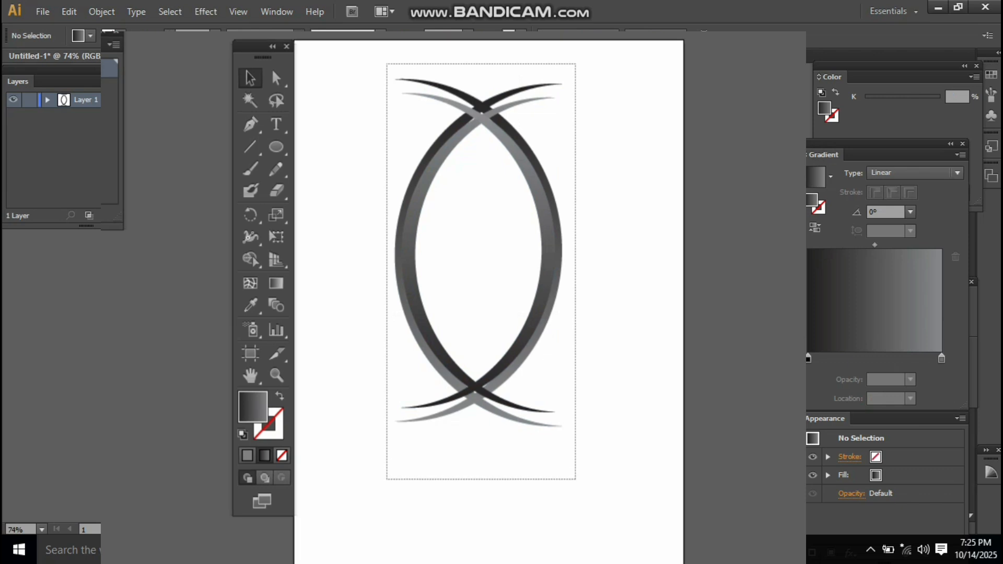
{"action": "right_click", "coordinate": [482, 214]}
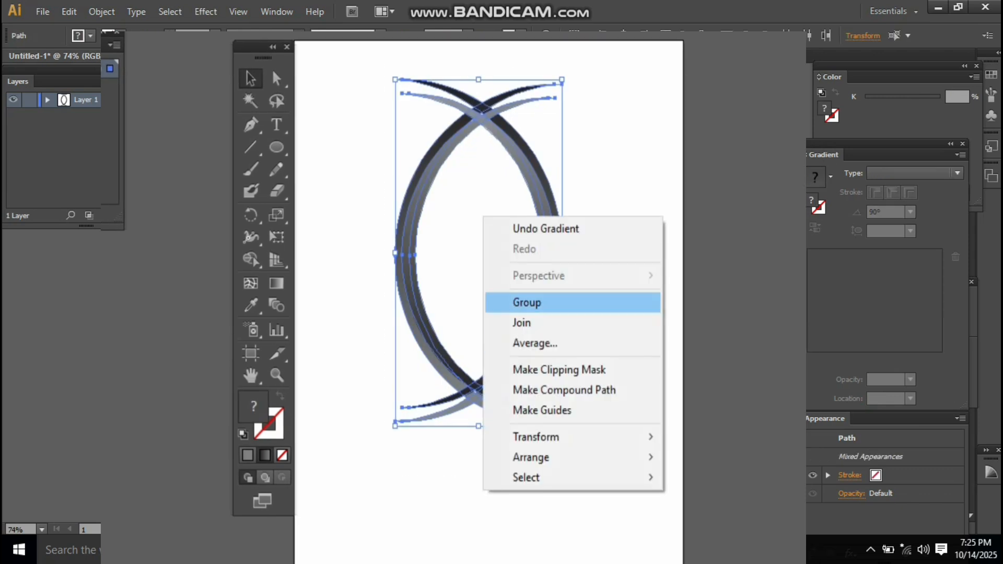
{"action": "left_click", "coordinate": [523, 300]}
{"action": "left_click", "coordinate": [350, 224]}
Draw a small circle at the centre of the crescent group and swap its fill and stroke
{"action": "left_click", "coordinate": [277, 147]}
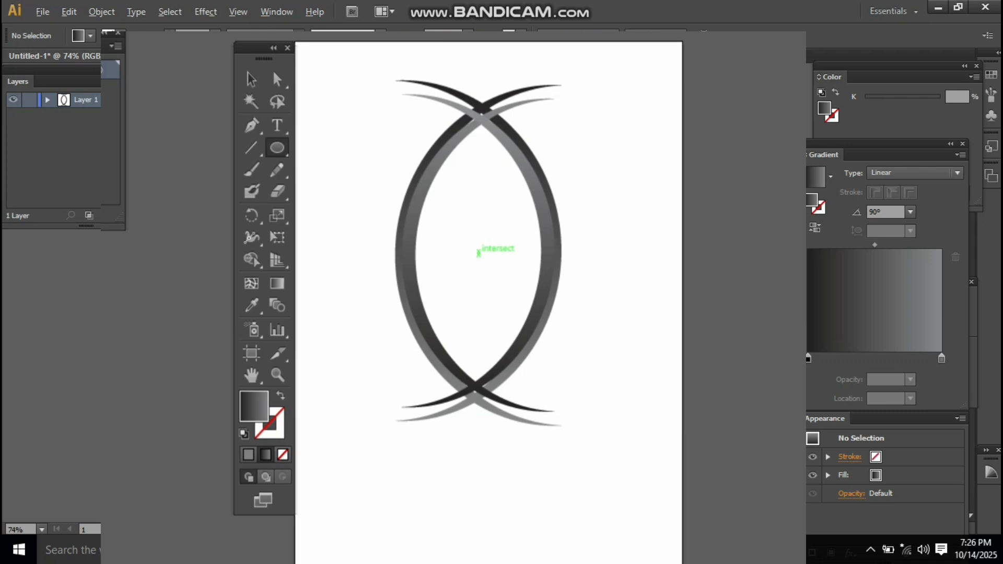
{"action": "left_click_drag", "start_coordinate": [478, 254], "coordinate": [523, 299]}
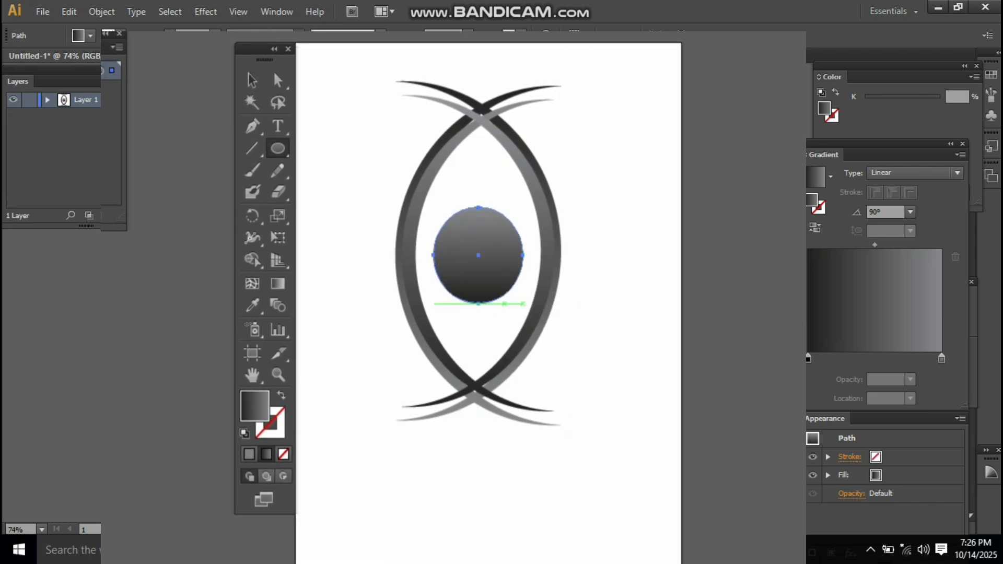
{"action": "left_click", "coordinate": [282, 396]}
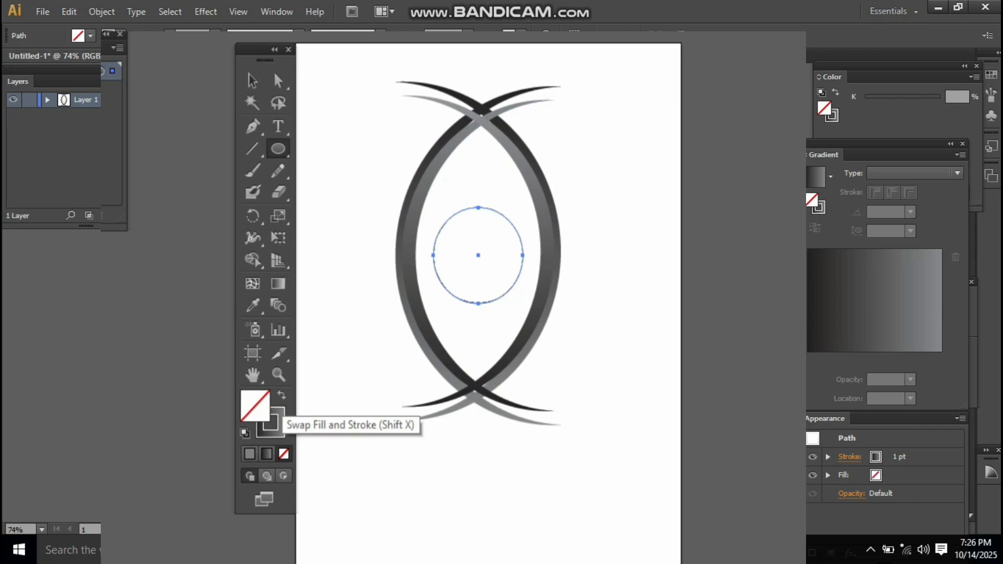
Set the small circle's stroke weight to 3 pt
{"action": "left_click", "coordinate": [277, 426]}
{"action": "left_click", "coordinate": [169, 33]}
{"action": "left_click", "coordinate": [169, 33]}
Apply the Pucker & Bloat effect to the small circle, bloating it into a four-petal shape
{"action": "left_click", "coordinate": [205, 12]}
{"action": "mouse_move", "coordinate": [209, 66]}
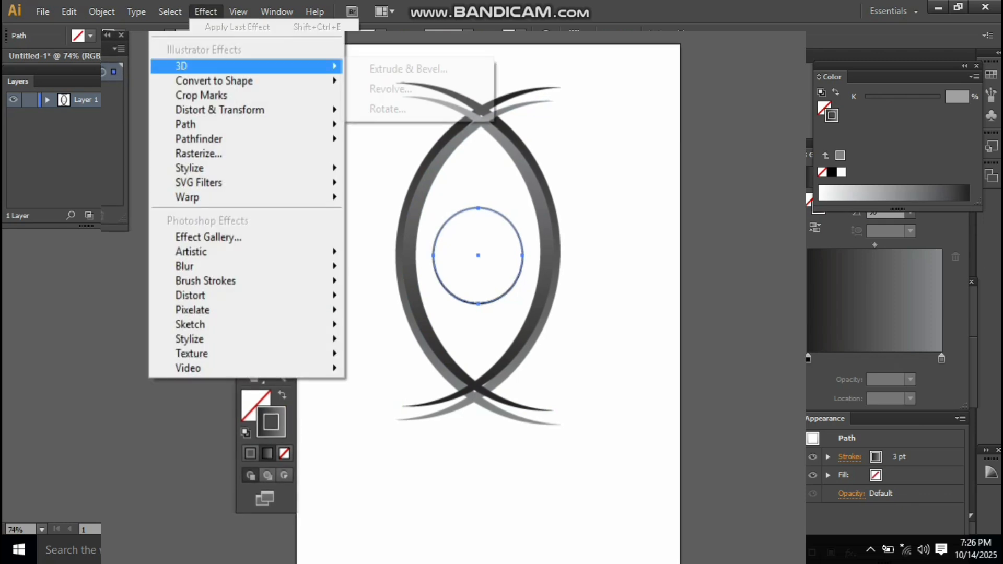
{"action": "mouse_move", "coordinate": [235, 110]}
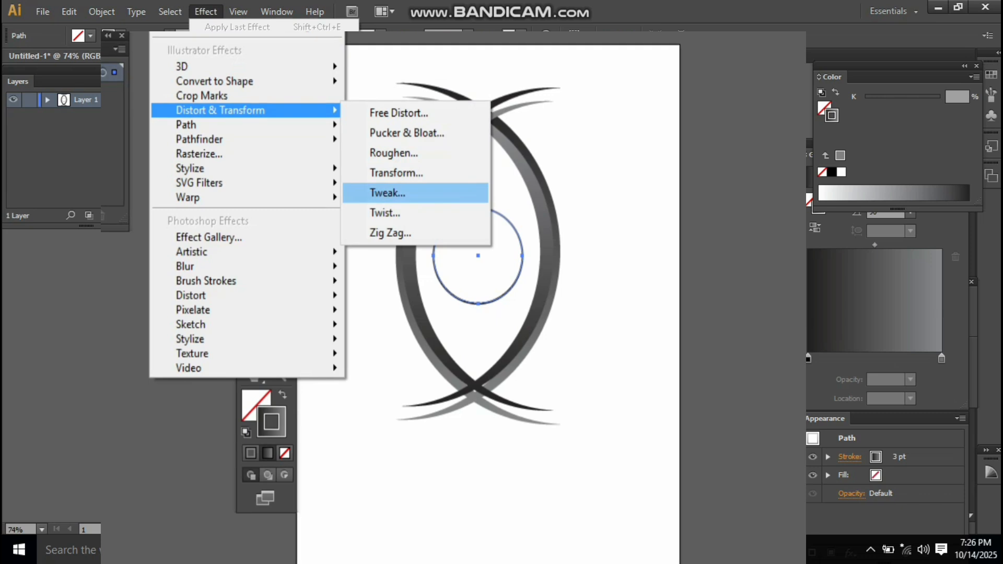
{"action": "left_click", "coordinate": [407, 132]}
{"action": "left_click", "coordinate": [665, 239]}
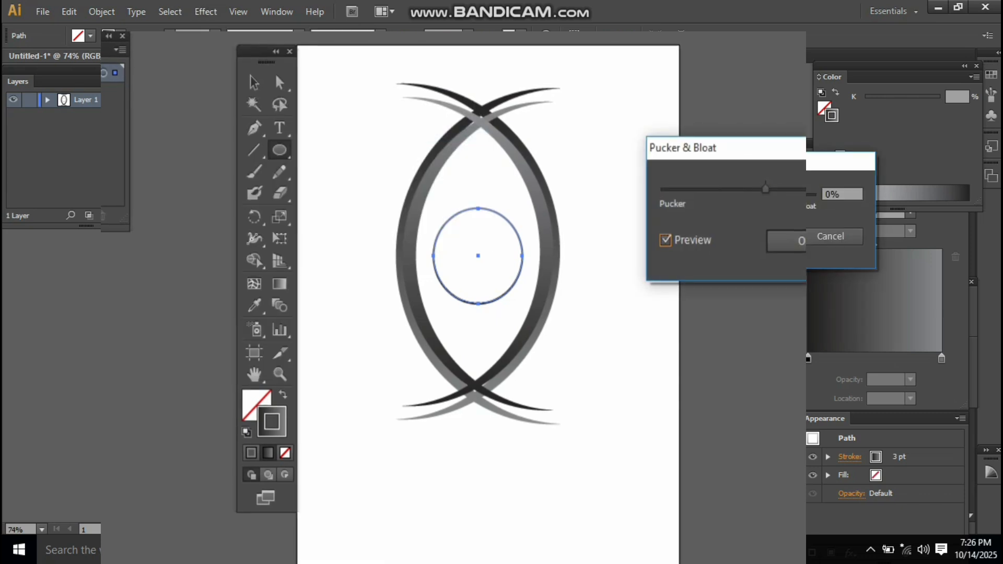
{"action": "left_click_drag", "start_coordinate": [765, 189], "coordinate": [802, 189]}
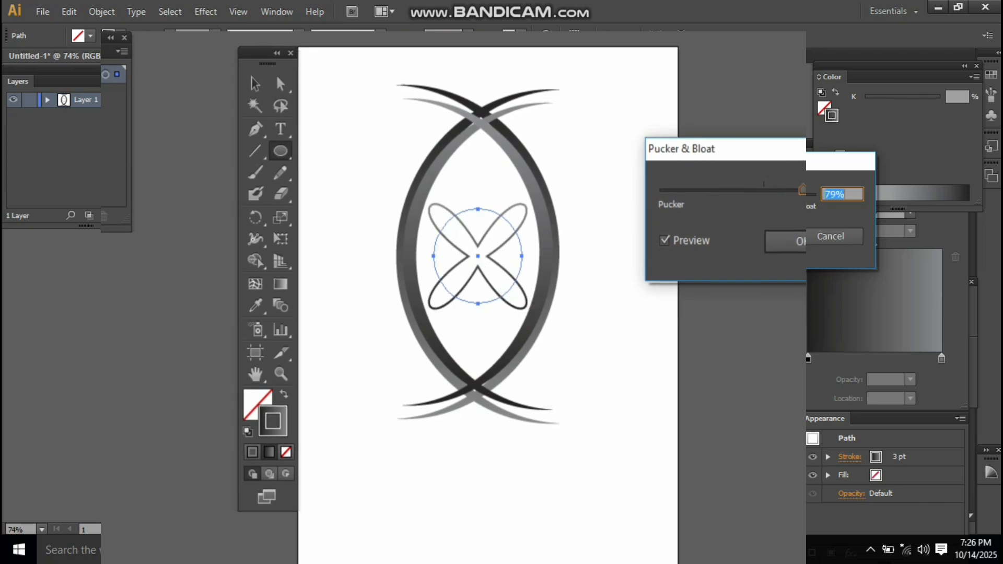
{"action": "key", "text": "Return"}
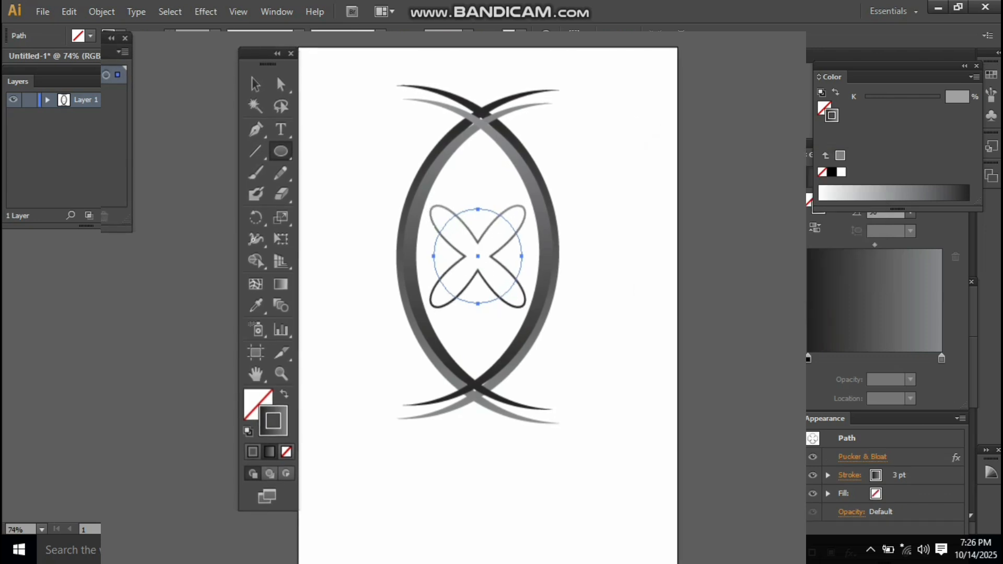
Create a slightly smaller, concentric copy of the four-petal shape inside the original
{"action": "key", "text": "v"}
{"action": "key", "text": "ctrl+shift+a"}
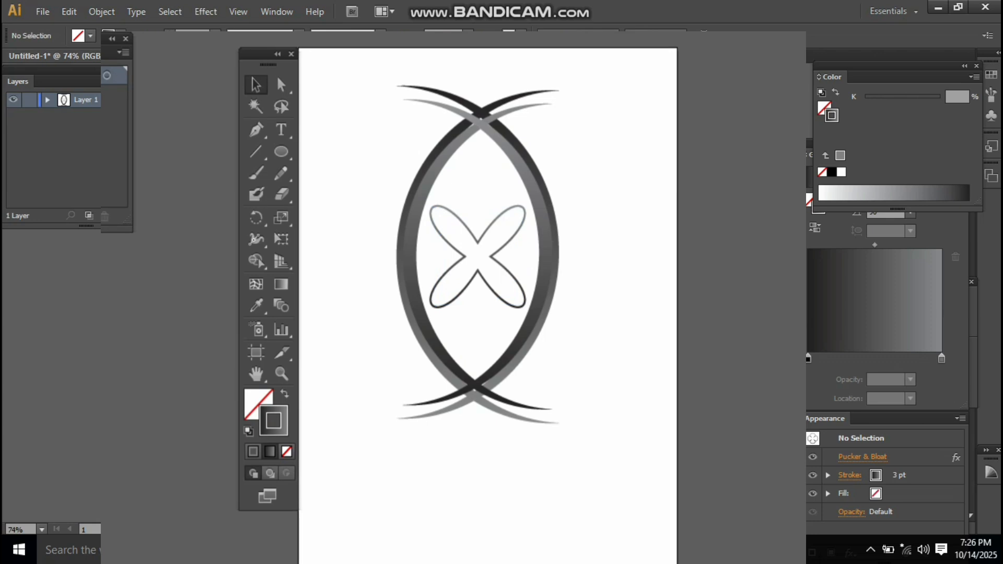
{"action": "left_click", "coordinate": [500, 216]}
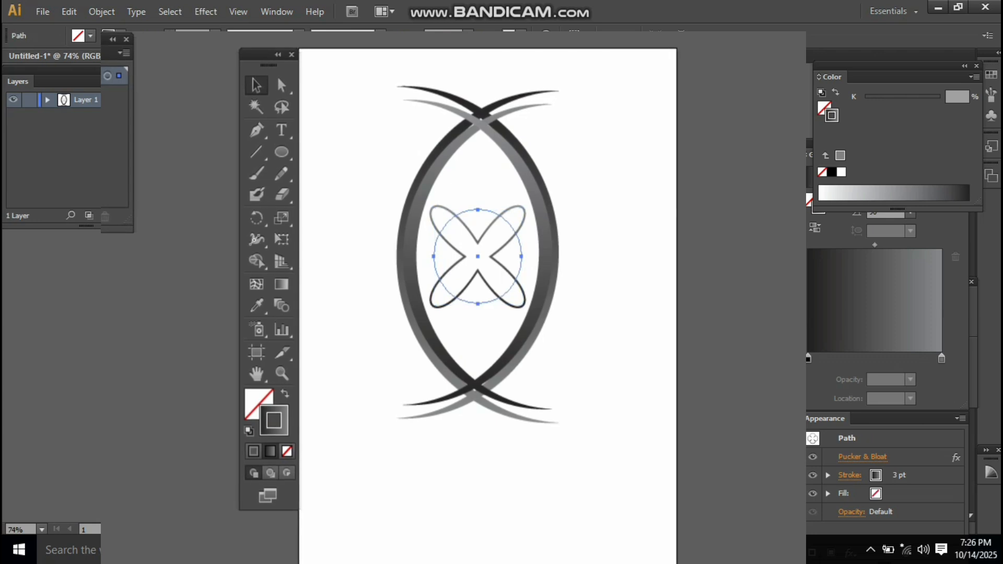
{"action": "left_click_drag", "start_coordinate": [521, 303], "coordinate": [516, 297]}
{"action": "key", "text": "ctrl+shift+a"}
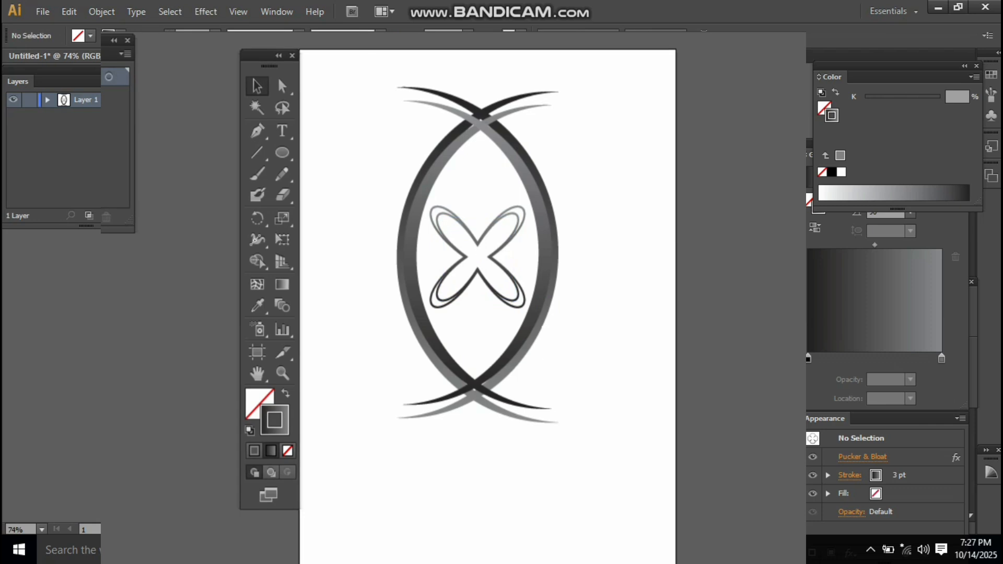
Swap the fill and stroke of both petal shapes so they carry the gradient as fill
{"action": "left_click_drag", "start_coordinate": [454, 187], "coordinate": [517, 308]}
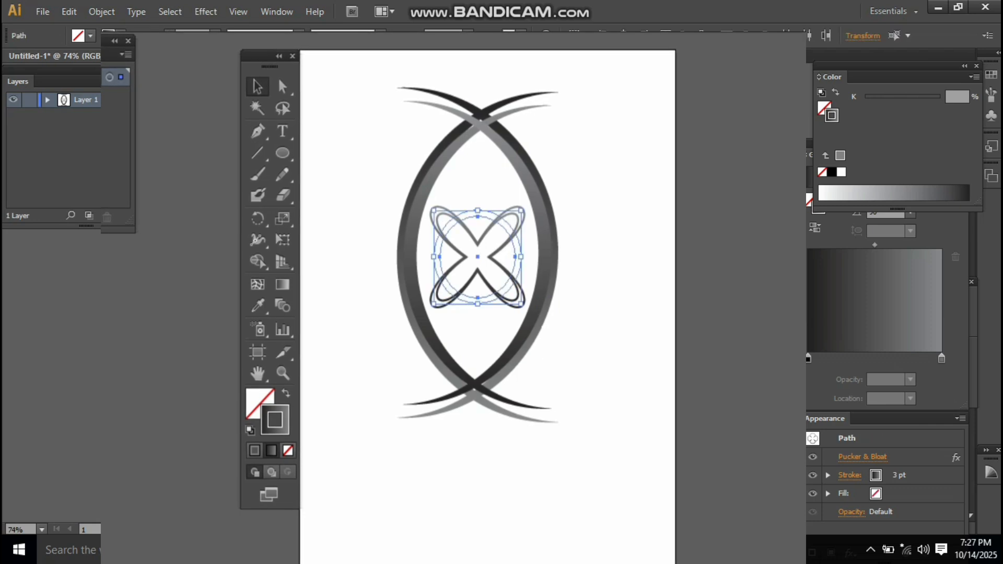
{"action": "key", "text": "shift+x"}
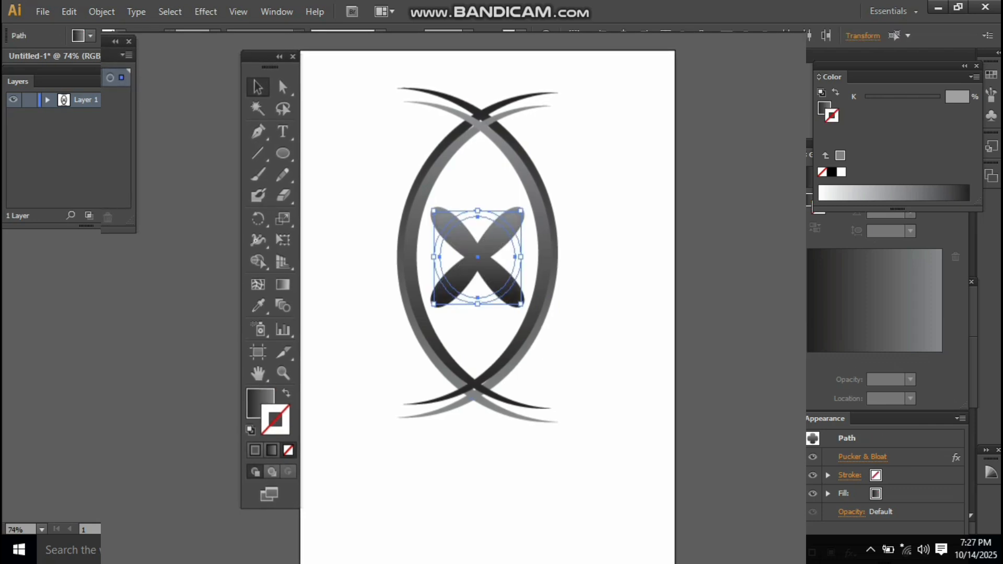
{"action": "key", "text": "ctrl+shift+a"}
Reverse the gradient of the inner petal shape
{"action": "left_click", "coordinate": [478, 257]}
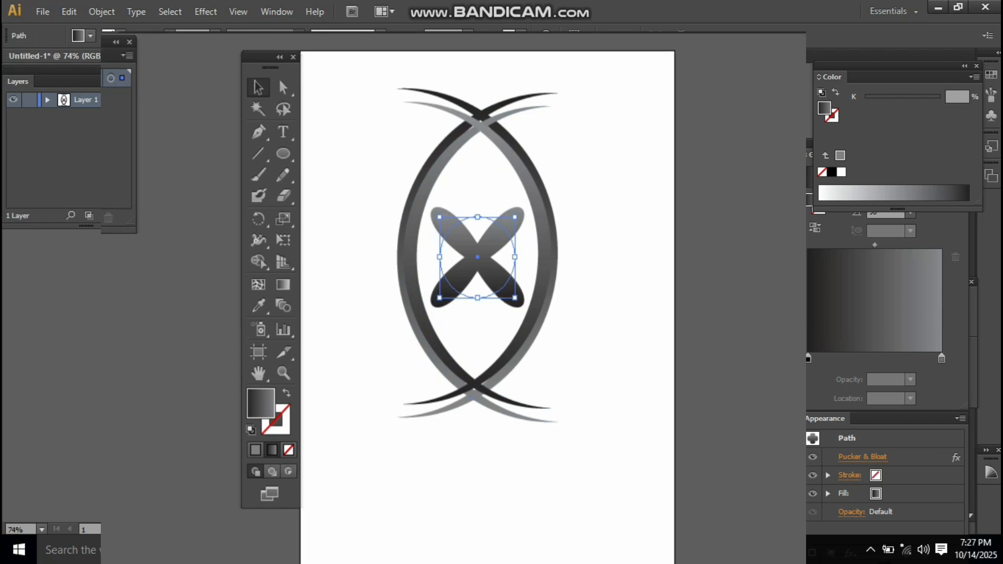
{"action": "left_click", "coordinate": [815, 228]}
{"action": "key", "text": "ctrl+shift+a"}
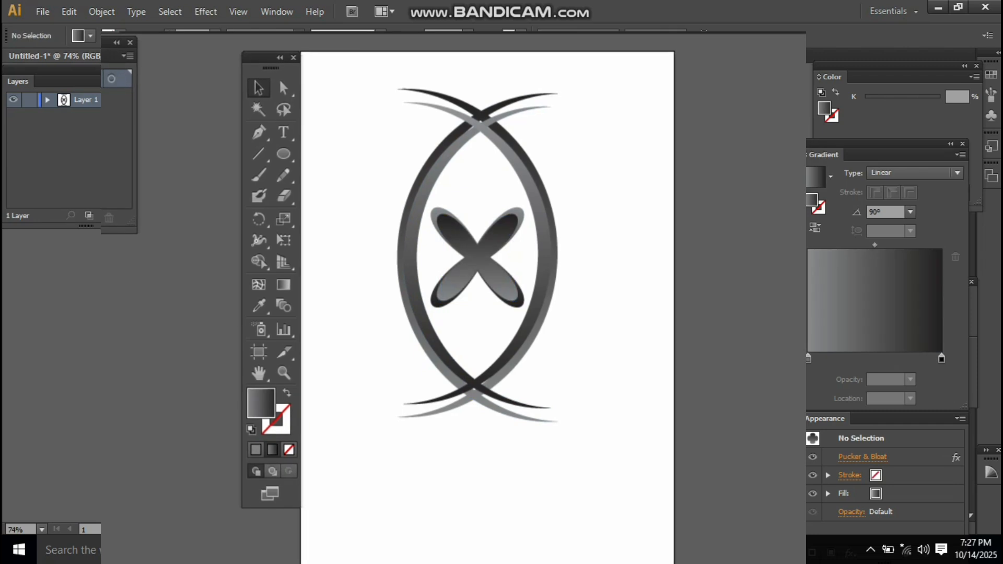
Group the crescents with both petal shapes and move the group off the artboard to its right
{"action": "key", "text": "ctrl+a"}
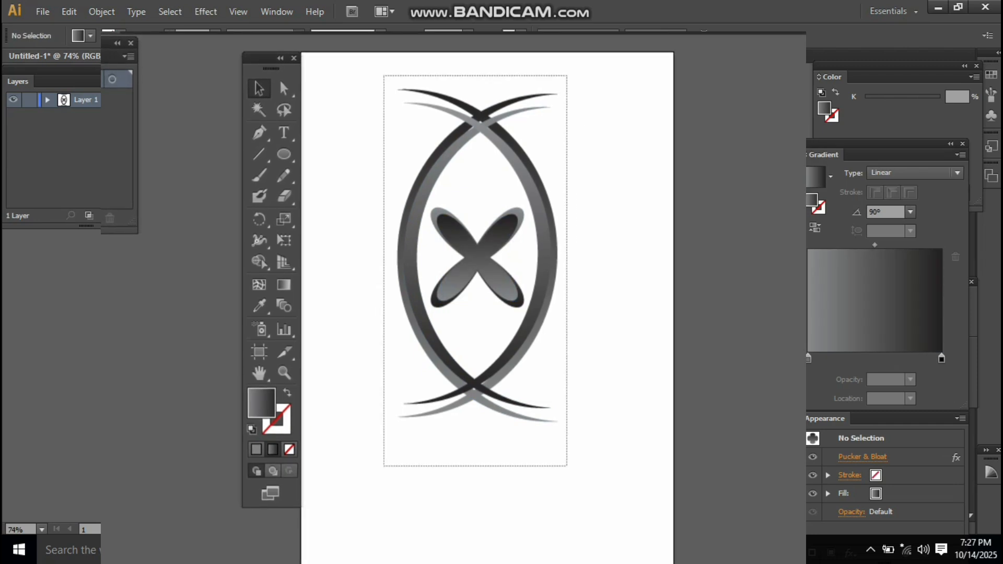
{"action": "right_click", "coordinate": [518, 239]}
{"action": "left_click", "coordinate": [564, 320]}
{"action": "key", "text": "ctrl+shift+a"}
{"action": "left_click_drag", "start_coordinate": [555, 297], "coordinate": [812, 301]}
{"action": "left_click_drag", "start_coordinate": [672, 284], "coordinate": [701, 282]}
Draw a large circle from the artboard's centre outward and nudge it slightly upward
{"action": "key", "text": "l"}
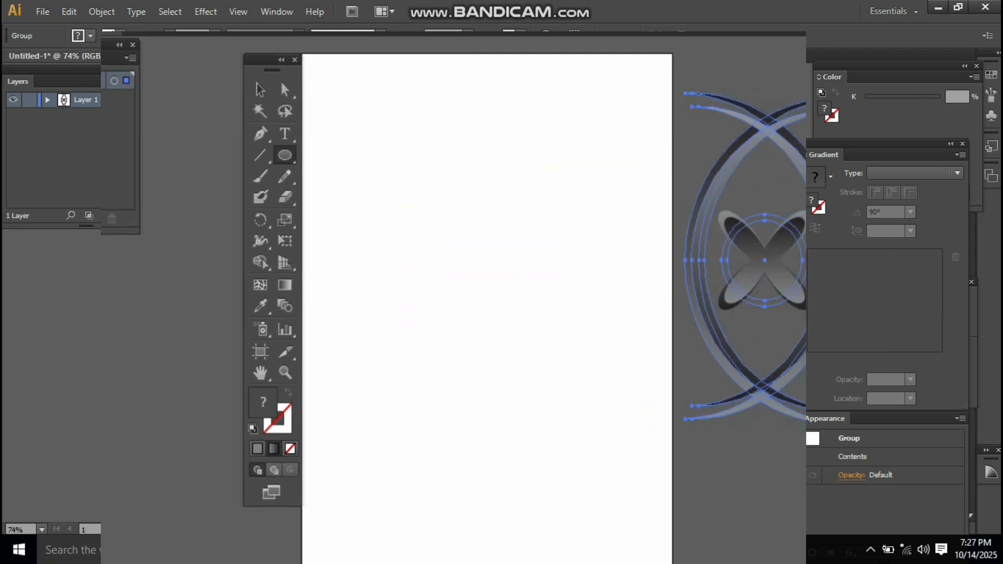
{"action": "left_click_drag", "start_coordinate": [486, 290], "coordinate": [606, 410]}
{"action": "key", "text": "v"}
{"action": "left_click_drag", "start_coordinate": [486, 290], "coordinate": [483, 272]}
Move the crescent-and-petal group back onto the artboard, centred on the large circle
{"action": "left_click_drag", "start_coordinate": [708, 317], "coordinate": [428, 331]}
{"action": "left_click_drag", "start_coordinate": [429, 366], "coordinate": [429, 366]}
{"action": "left_click", "coordinate": [727, 308]}
{"action": "left_click", "coordinate": [484, 406]}
{"action": "left_click_drag", "start_coordinate": [373, 77], "coordinate": [652, 480]}
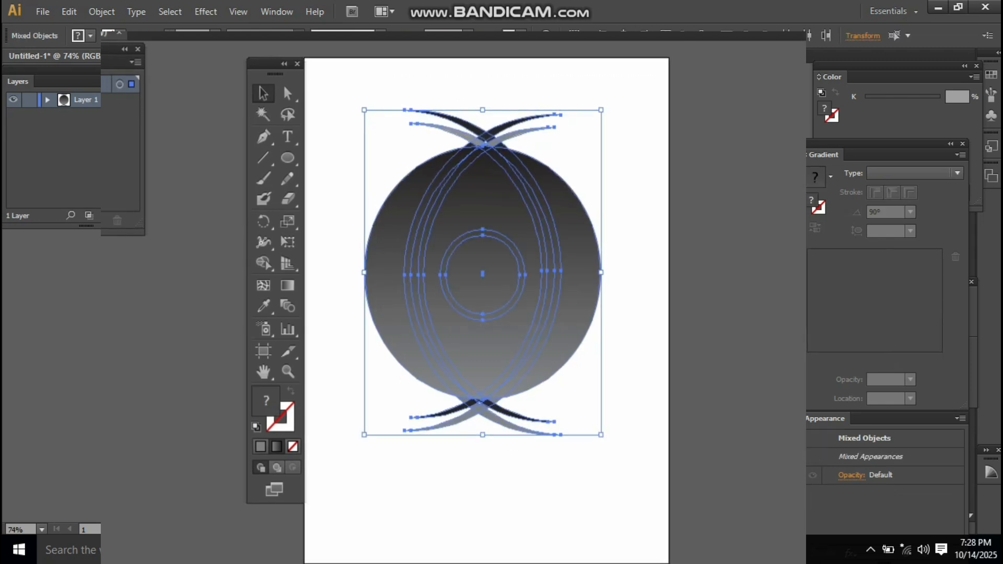
Duplicate the crescent-and-petal group and place the copy off the artboard to its right
{"action": "left_click", "coordinate": [726, 173]}
{"action": "left_click_drag", "start_coordinate": [534, 117], "coordinate": [802, 116]}
{"action": "left_click", "coordinate": [635, 173]}
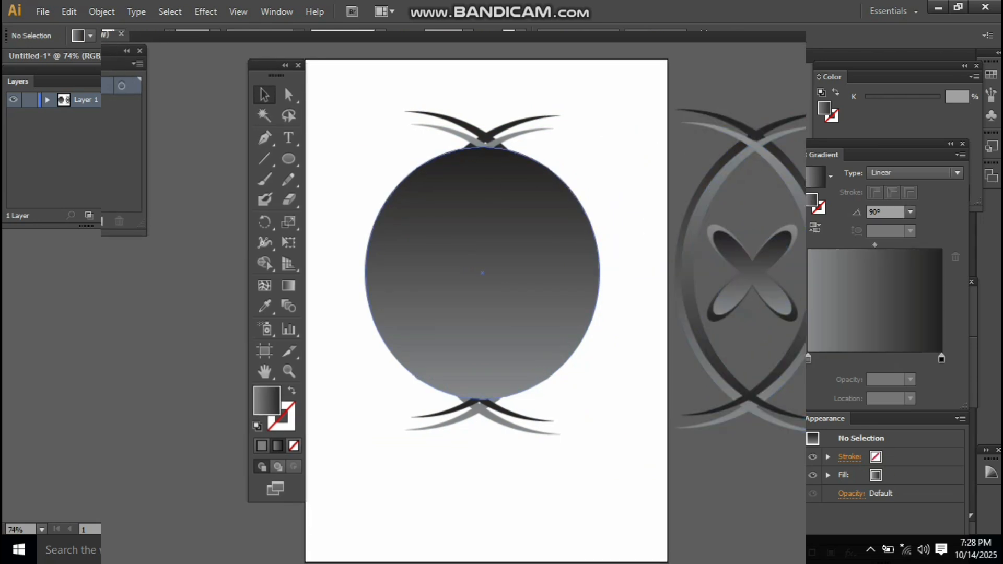
Send the large circle to the back, behind the crescent-and-petal group
{"action": "right_click", "coordinate": [557, 217]}
{"action": "mouse_move", "coordinate": [601, 461]}
{"action": "left_click", "coordinate": [773, 517]}
{"action": "left_click", "coordinate": [630, 418]}
Fill the large circle with solid black
{"action": "left_click", "coordinate": [562, 307]}
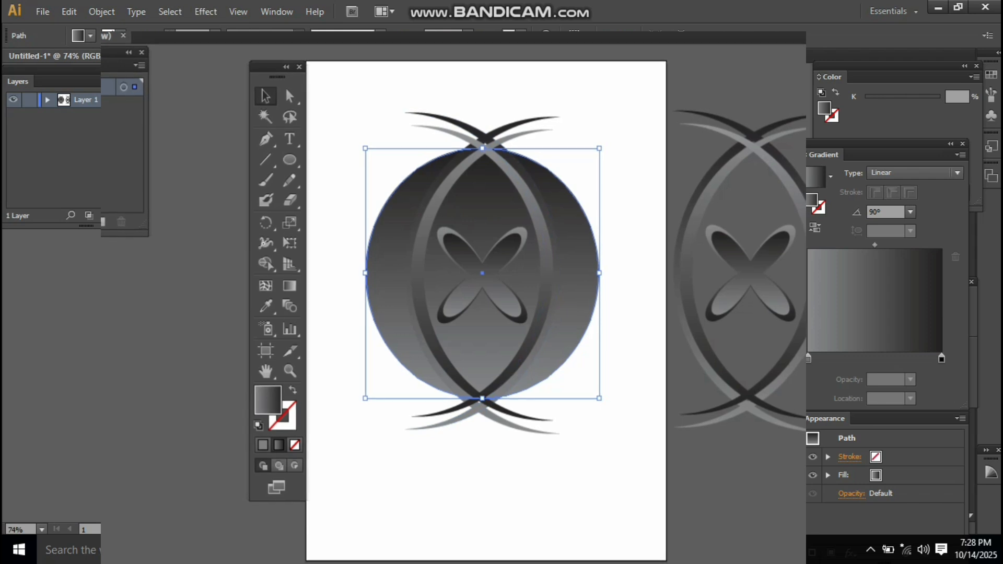
{"action": "left_click", "coordinate": [877, 123]}
{"action": "left_click", "coordinate": [832, 172]}
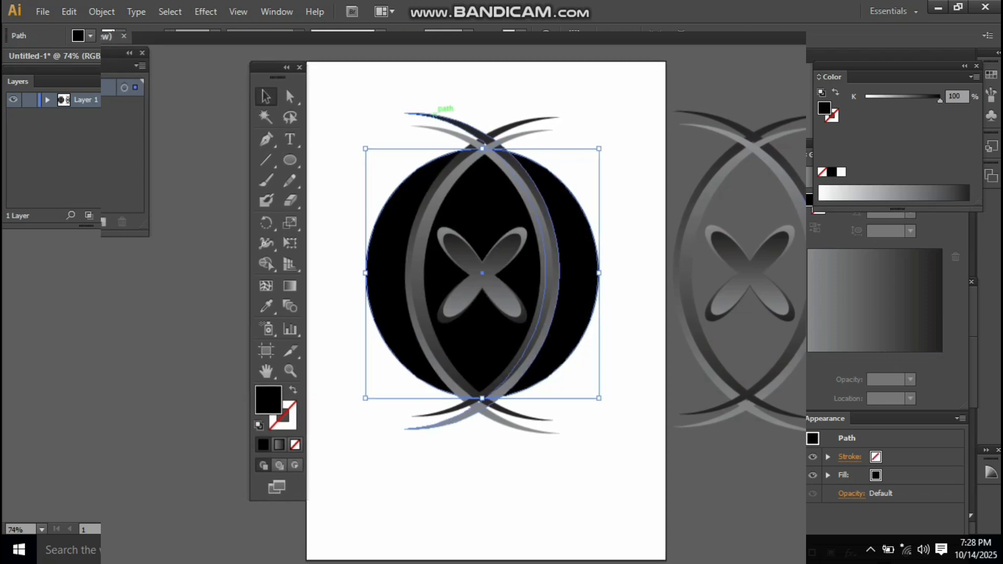
Subtract the overlapping crescent-and-petal group from the black circle with Pathfinder's Minus Front
{"action": "key", "text": "ctrl+a"}
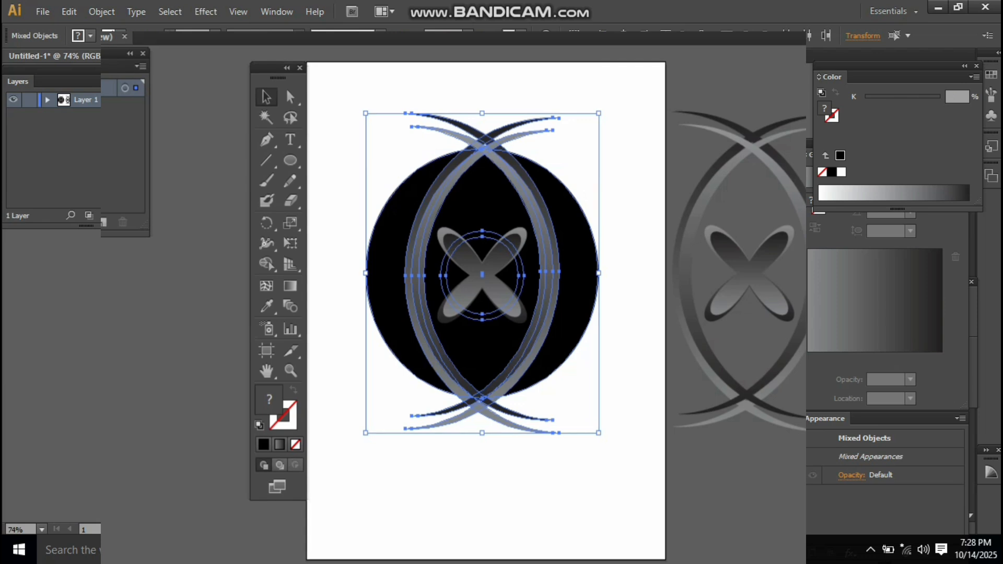
{"action": "left_click_drag", "start_coordinate": [831, 77], "coordinate": [758, 89]}
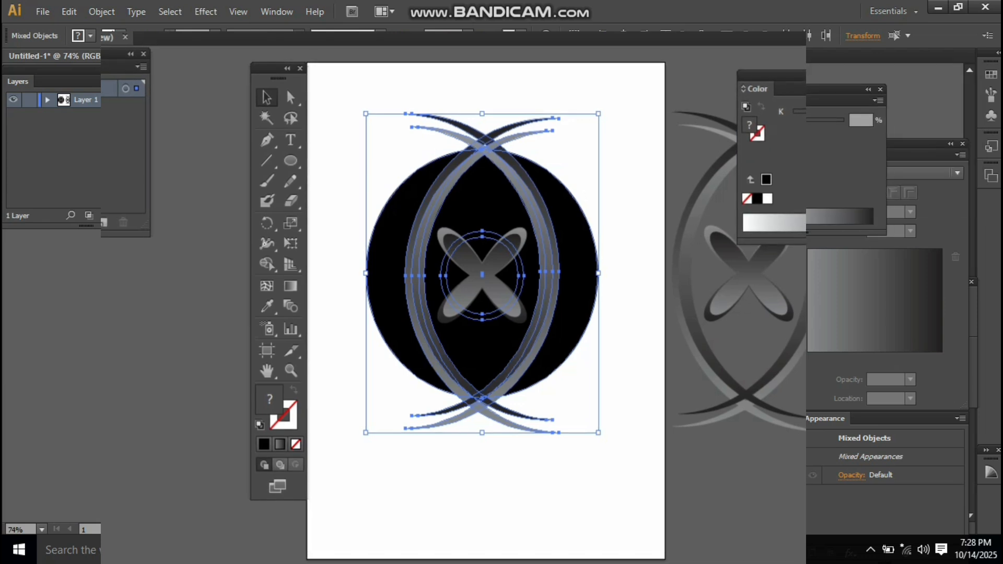
{"action": "left_click_drag", "start_coordinate": [914, 144], "coordinate": [834, 237]}
{"action": "left_click", "coordinate": [940, 395]}
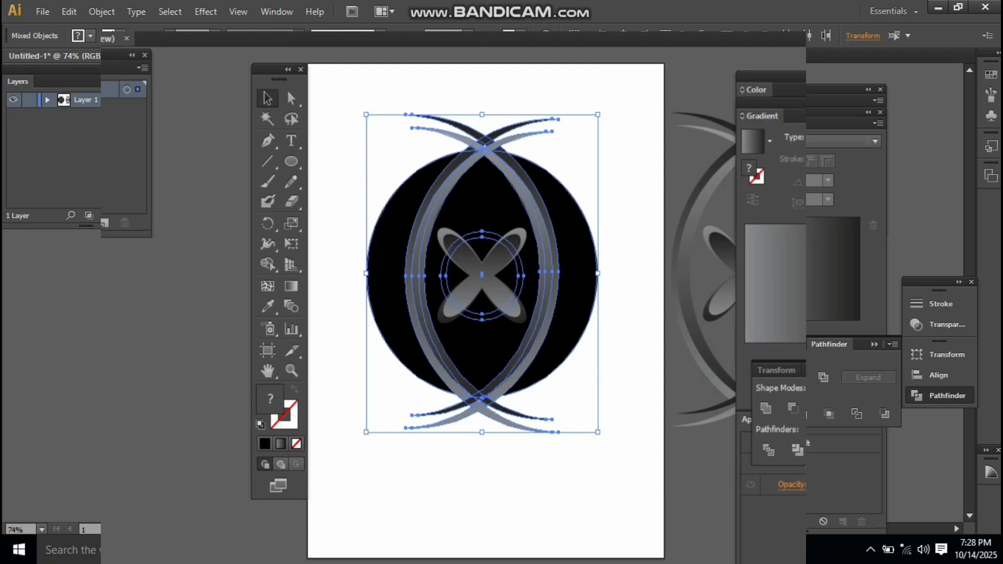
{"action": "left_click", "coordinate": [794, 408]}
{"action": "left_click", "coordinate": [634, 172]}
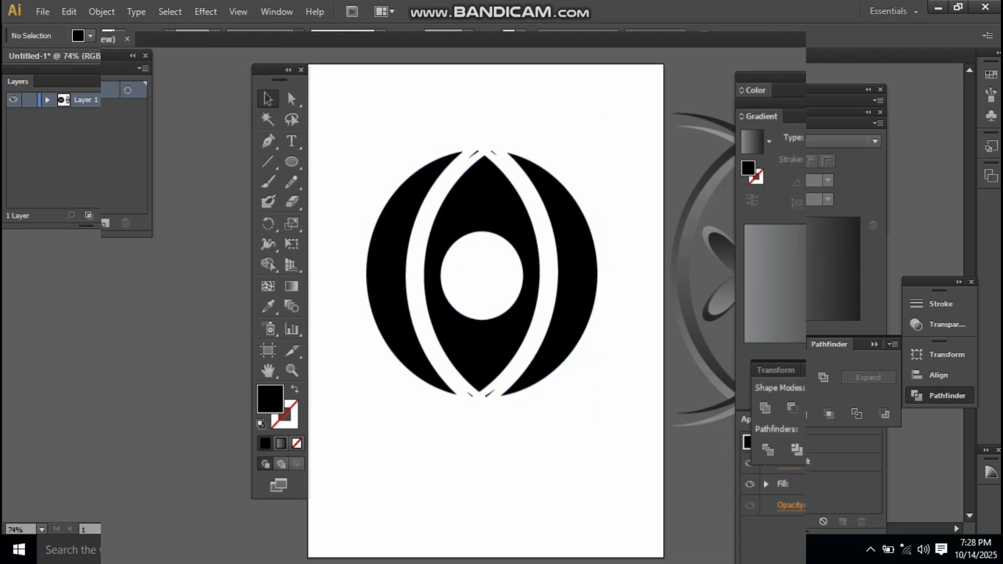
Clear the floating panels aside and move the copied crescent-and-petal group over the matching cut-outs in the black circle
{"action": "left_click_drag", "start_coordinate": [815, 90], "coordinate": [975, 160]}
{"action": "left_click_drag", "start_coordinate": [815, 112], "coordinate": [977, 166]}
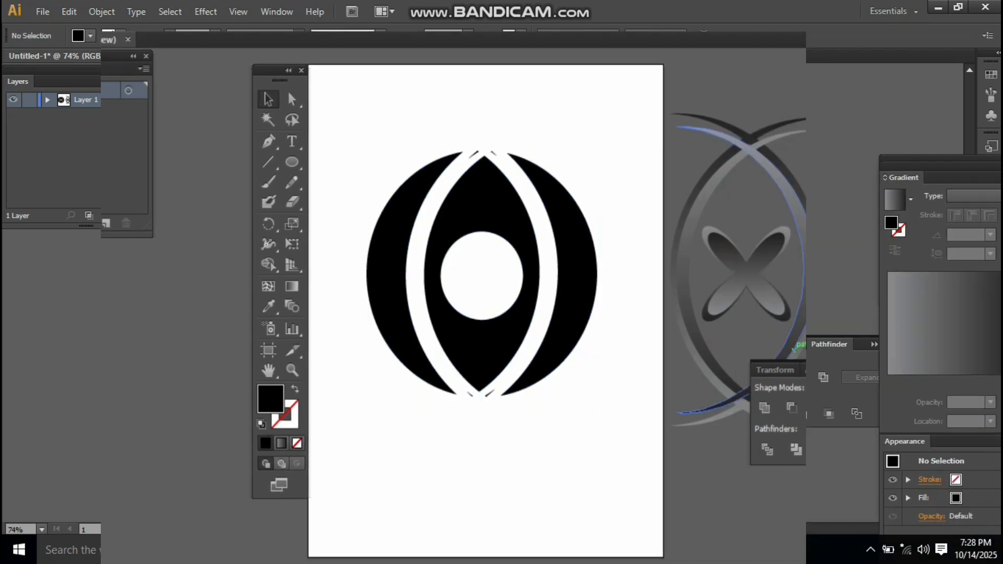
{"action": "left_click_drag", "start_coordinate": [847, 339], "coordinate": [848, 386]}
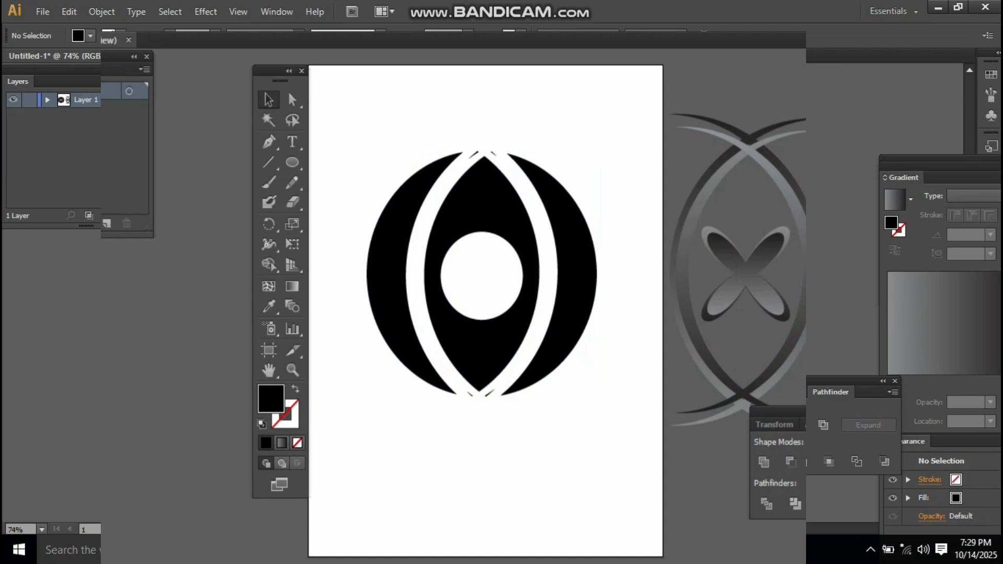
{"action": "left_click_drag", "start_coordinate": [803, 337], "coordinate": [541, 347]}
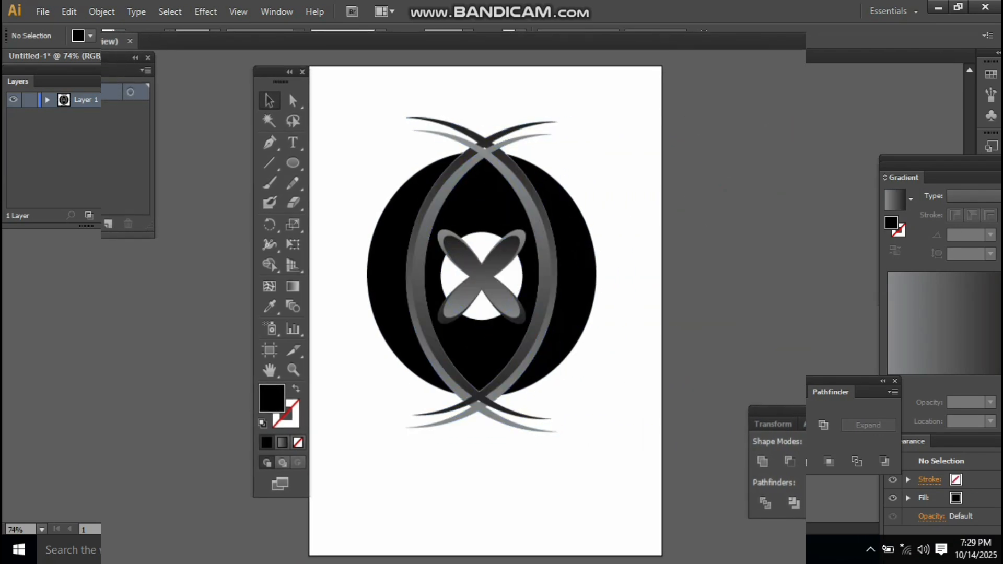
Try to scale the crescent-and-petal group down about its centre, and undo the scaling
{"action": "left_click", "coordinate": [508, 277]}
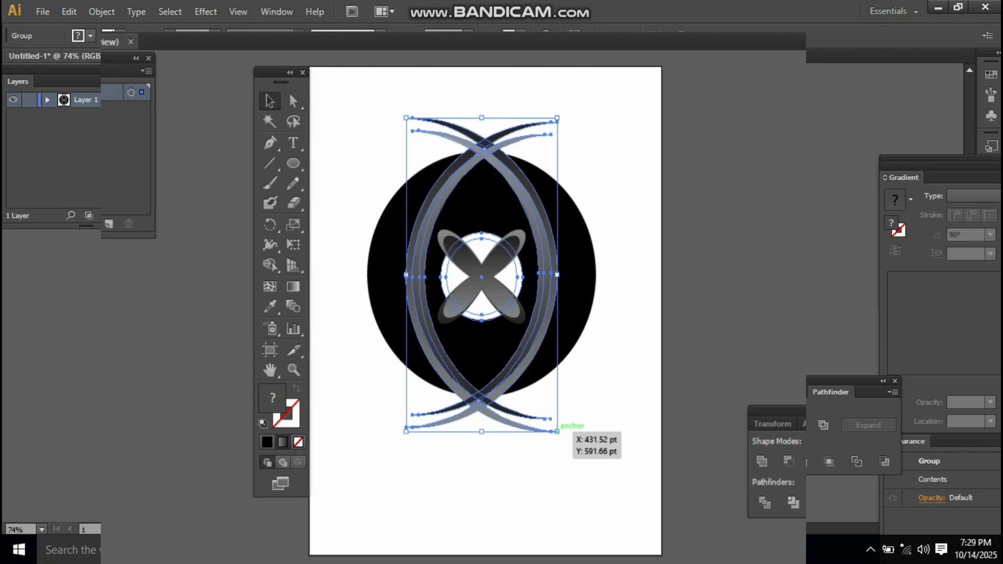
{"action": "left_click_drag", "start_coordinate": [557, 432], "coordinate": [545, 418]}
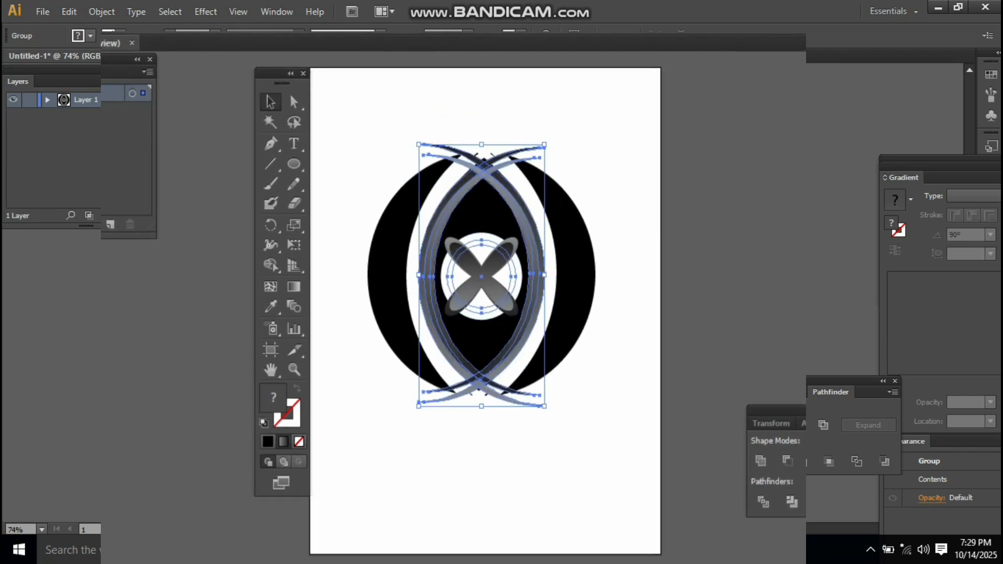
{"action": "left_click", "coordinate": [590, 439]}
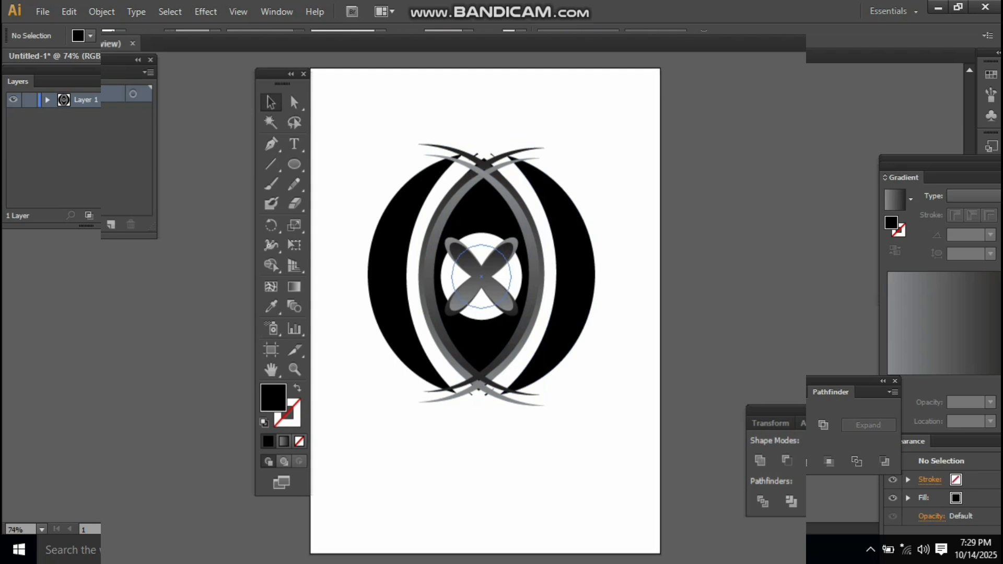
{"action": "key", "text": "ctrl+z"}
{"action": "left_click", "coordinate": [590, 439]}
Ungroup the crescent-and-petal artwork
{"action": "right_click", "coordinate": [486, 288]}
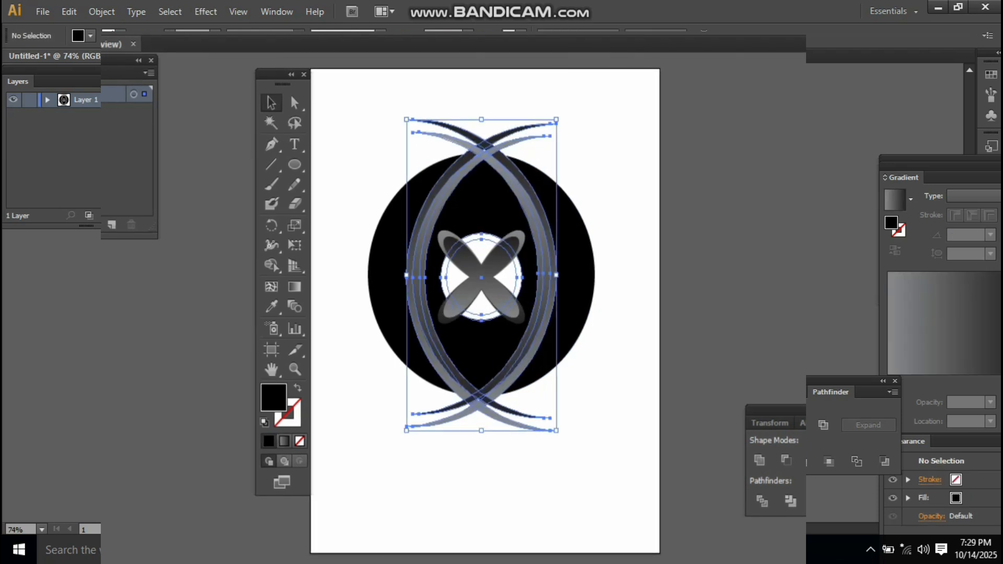
{"action": "left_click", "coordinate": [530, 385]}
{"action": "left_click", "coordinate": [590, 429]}
Group the two petal shapes and scale them down about their centre to fit inside the white circular cut-out
{"action": "left_click", "coordinate": [482, 279]}
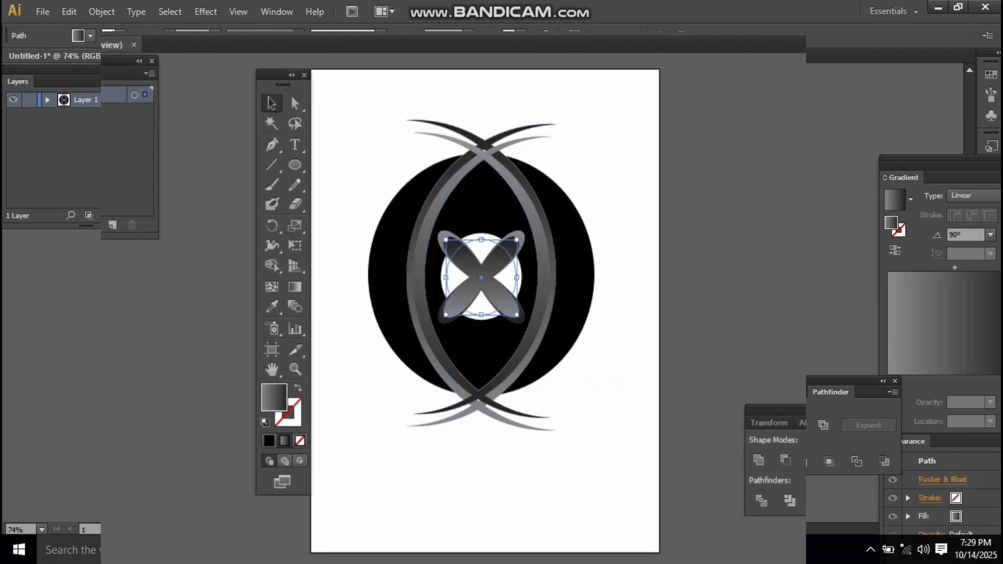
{"action": "left_click", "coordinate": [521, 237], "text": "shift"}
{"action": "right_click", "coordinate": [521, 238]}
{"action": "left_click", "coordinate": [544, 316]}
{"action": "left_click_drag", "start_coordinate": [522, 321], "coordinate": [604, 287]}
{"action": "left_click", "coordinate": [531, 295]}
{"action": "key", "text": "ctrl+z"}
Scale the black cut circle up about its centre, leaving a white gap outside the crescents
{"action": "left_click", "coordinate": [571, 290]}
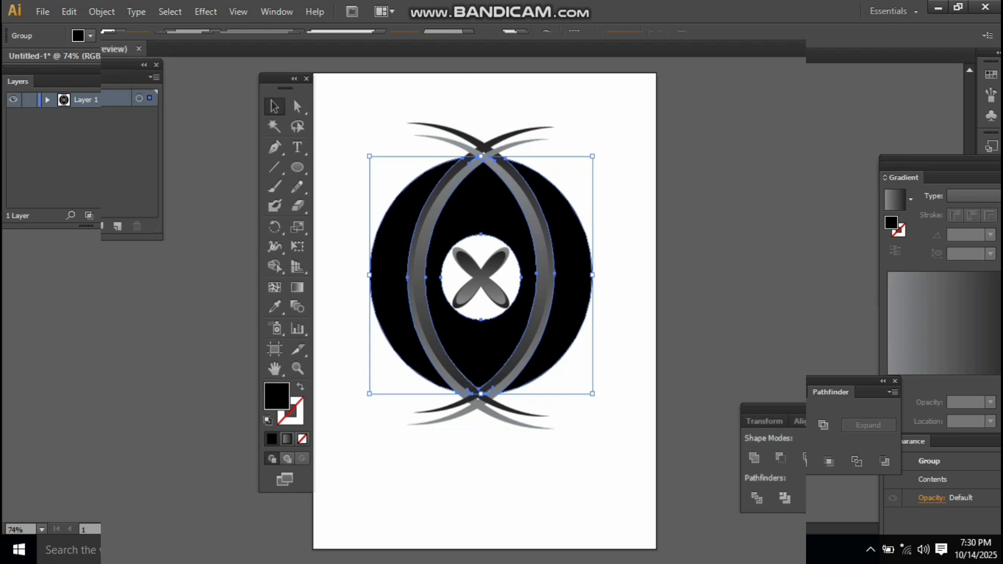
{"action": "left_click_drag", "start_coordinate": [592, 393], "coordinate": [609, 415]}
{"action": "left_click", "coordinate": [619, 421]}
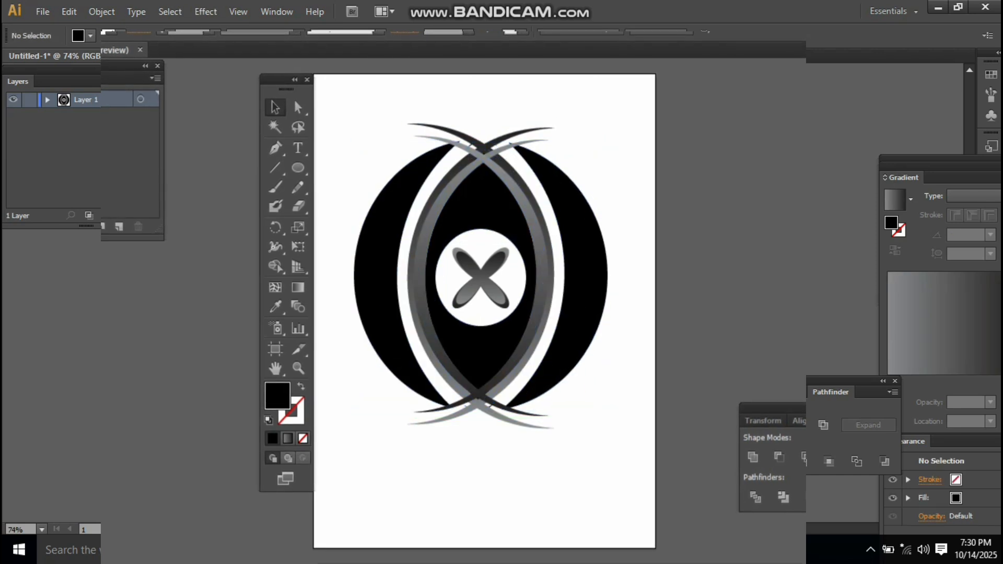
Apply the crescent's grey gradient to the black cut circle with the Eyedropper
{"action": "left_click", "coordinate": [580, 319]}
{"action": "left_click", "coordinate": [276, 307]}
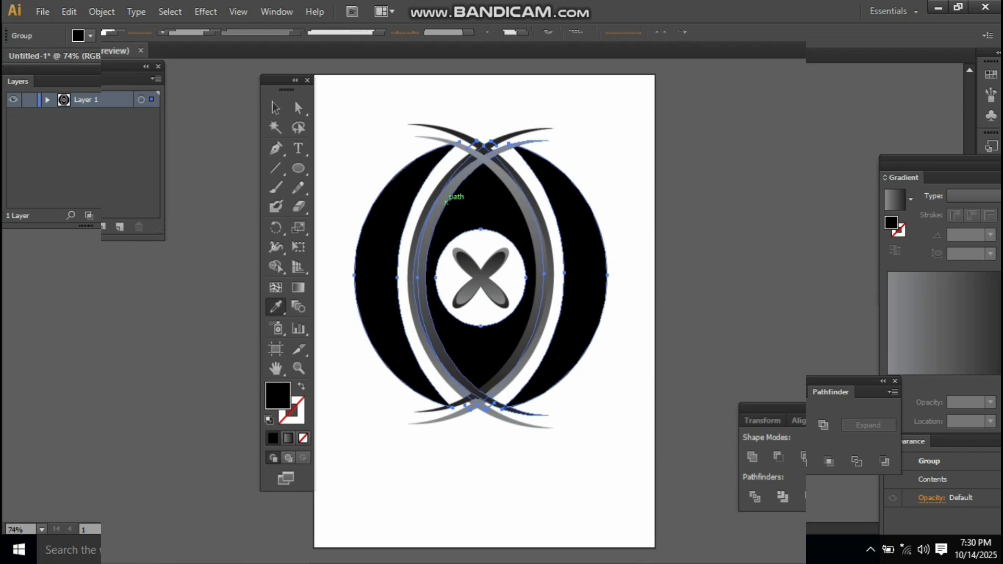
{"action": "left_click", "coordinate": [446, 202]}
{"action": "left_click", "coordinate": [275, 108]}
{"action": "left_click", "coordinate": [351, 137]}
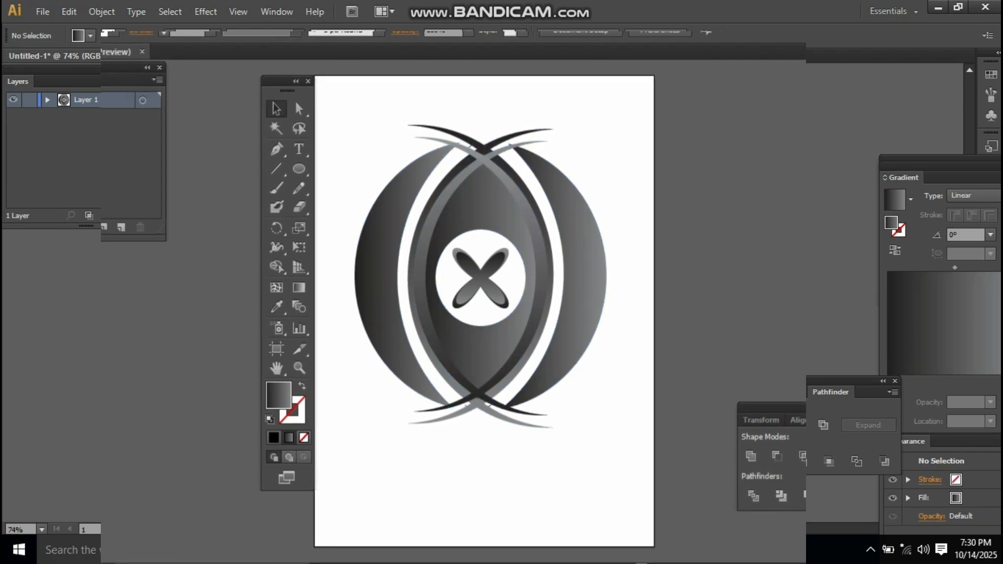
Select the whole logo and group all its parts
{"action": "left_click_drag", "start_coordinate": [378, 116], "coordinate": [600, 427]}
{"action": "right_click", "coordinate": [459, 291]}
{"action": "left_click", "coordinate": [525, 365]}
{"action": "left_click", "coordinate": [619, 376]}
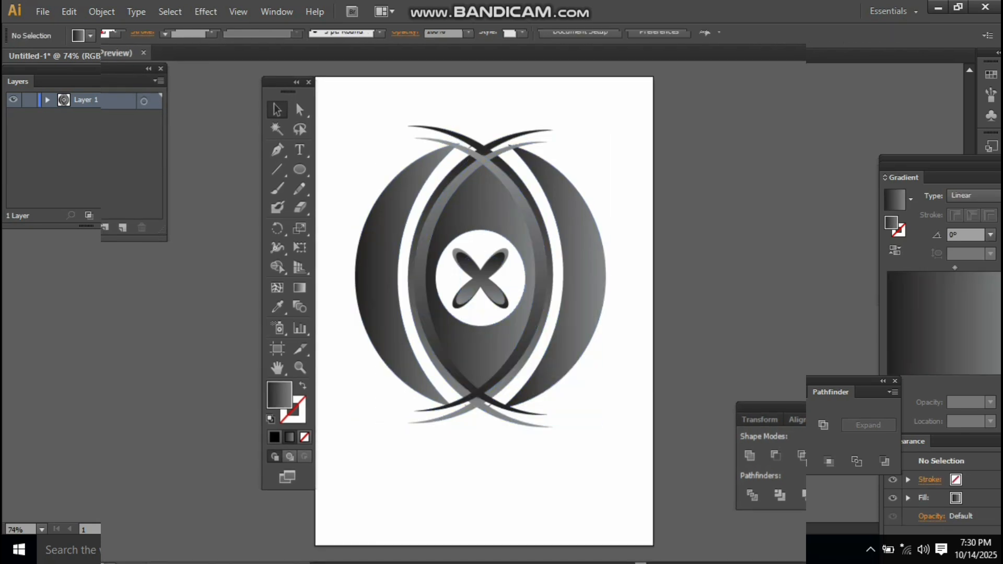
Move the logo off the artboard and cover the artboard with a gradient-filled rectangle, shifting its gradient midpoint towards the light end
{"action": "left_click_drag", "start_coordinate": [431, 270], "coordinate": [743, 251]}
{"action": "left_click", "coordinate": [301, 169]}
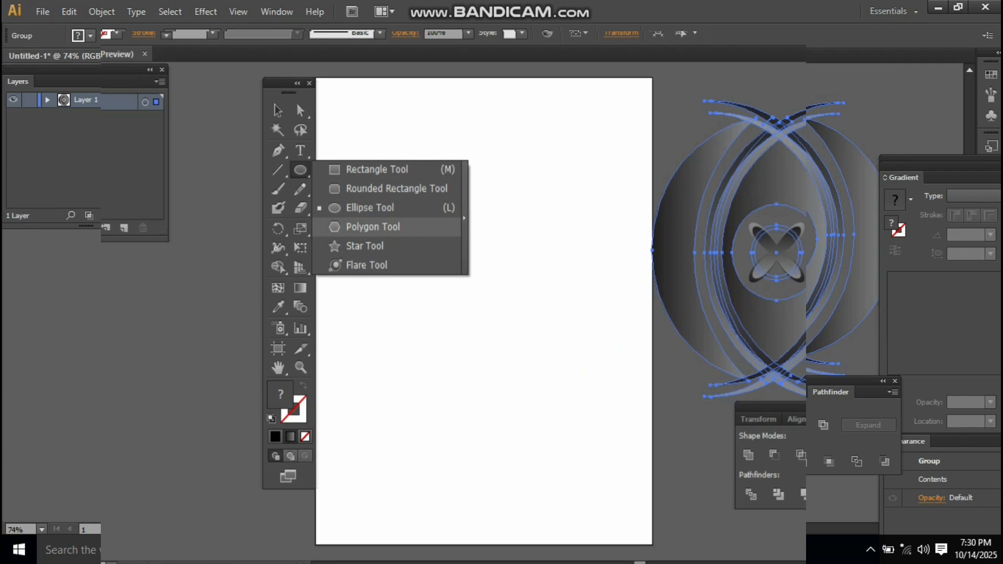
{"action": "left_click", "coordinate": [376, 169]}
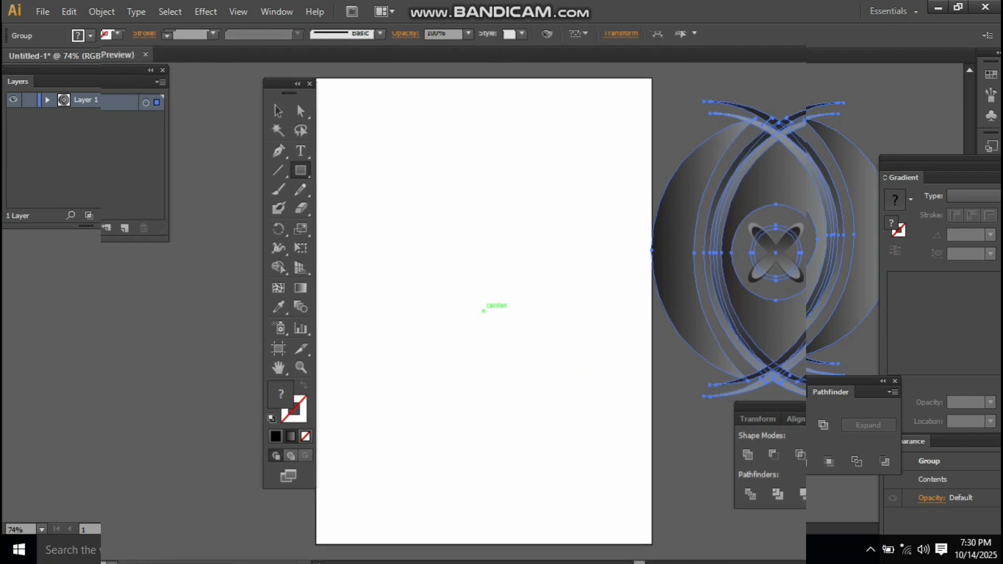
{"action": "left_click_drag", "start_coordinate": [483, 310], "coordinate": [651, 480]}
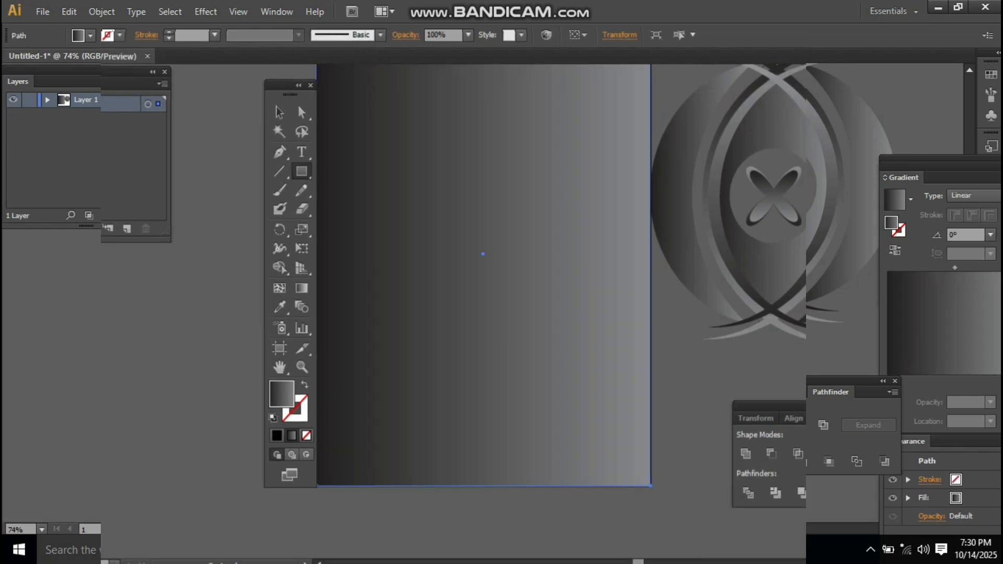
{"action": "left_click_drag", "start_coordinate": [503, 224], "coordinate": [513, 285]}
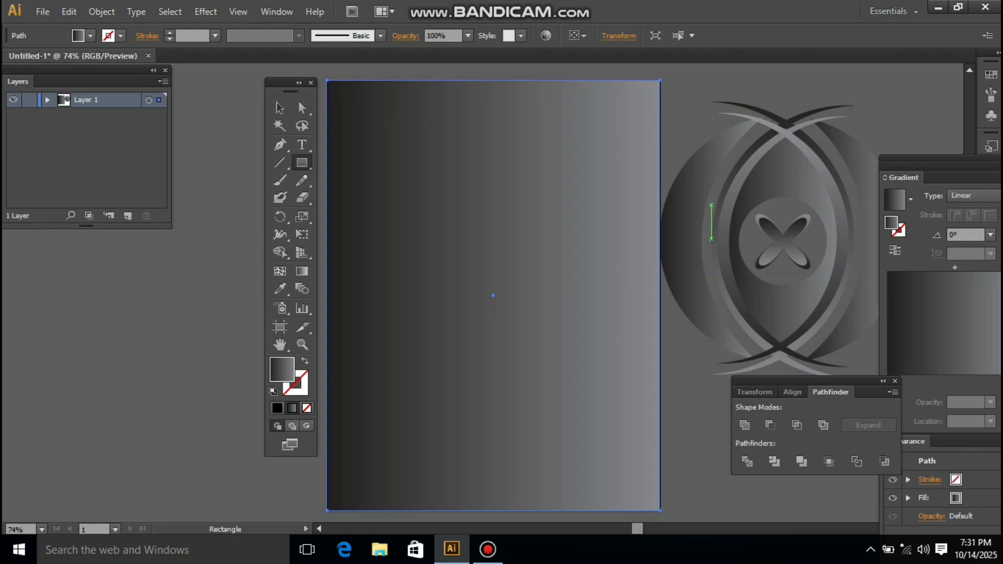
{"action": "key", "text": "v"}
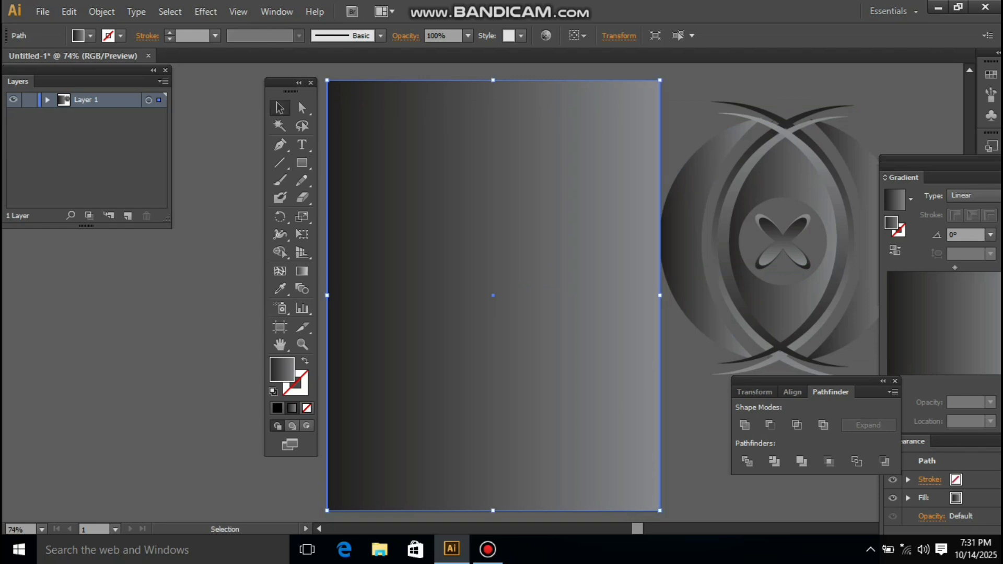
{"action": "left_click_drag", "start_coordinate": [955, 268], "coordinate": [1002, 267]}
Move the logo group onto the middle of the background rectangle and bring it to the front
{"action": "left_click", "coordinate": [803, 223]}
{"action": "left_click_drag", "start_coordinate": [802, 227], "coordinate": [512, 253]}
{"action": "right_click", "coordinate": [512, 252]}
{"action": "mouse_move", "coordinate": [575, 377]}
{"action": "left_click", "coordinate": [695, 378]}
{"action": "key", "text": "ctrl+shift+a"}
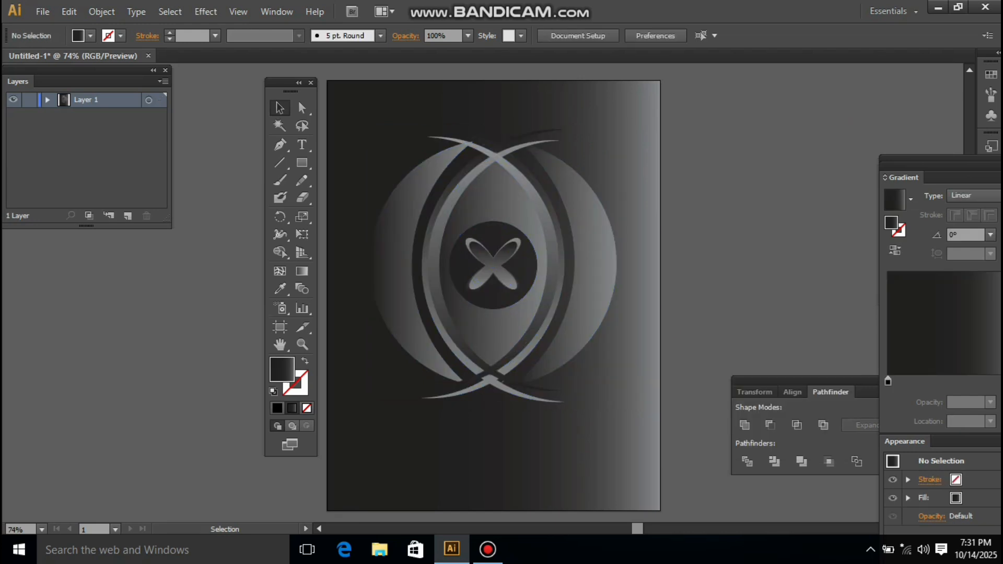
Recolour the background rectangle with a lighter grey linear gradient, placing the first gradient stop at 0% location
{"action": "left_click", "coordinate": [557, 278]}
{"action": "left_click", "coordinate": [726, 225]}
{"action": "left_click", "coordinate": [657, 212]}
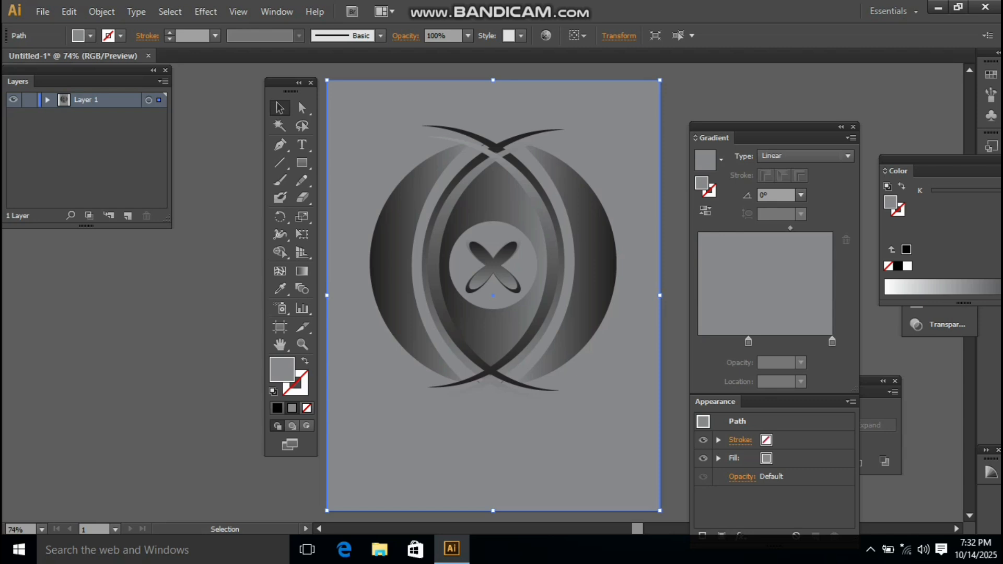
{"action": "left_click_drag", "start_coordinate": [748, 341], "coordinate": [698, 341]}
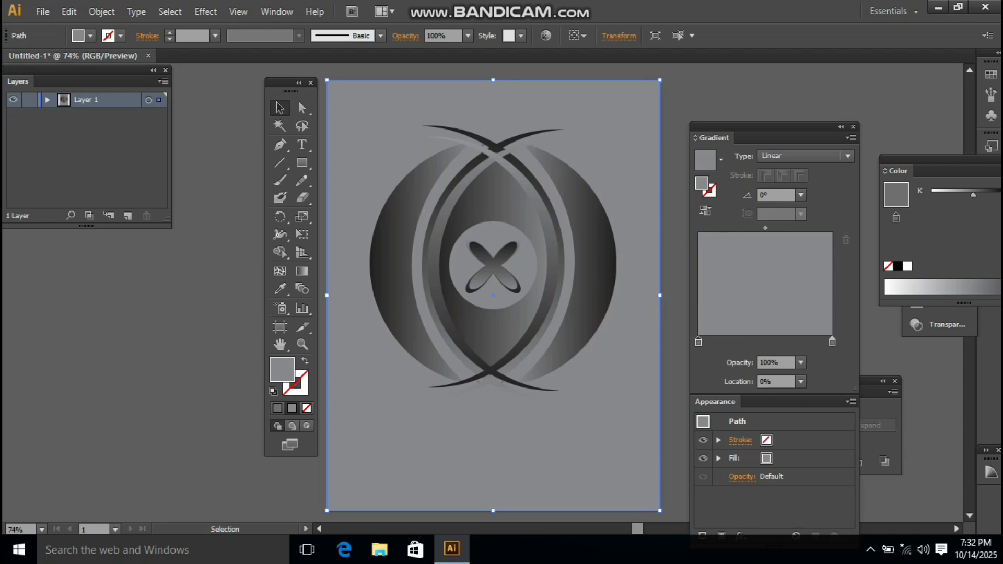
{"action": "mouse_move", "coordinate": [972, 195]}
{"action": "left_mouse_down"}
{"action": "mouse_move", "coordinate": [931, 194]}
{"action": "mouse_move", "coordinate": [965, 194]}
{"action": "mouse_move", "coordinate": [955, 195]}
{"action": "left_mouse_up"}
{"action": "left_click", "coordinate": [912, 109]}
{"action": "left_click", "coordinate": [698, 341]}
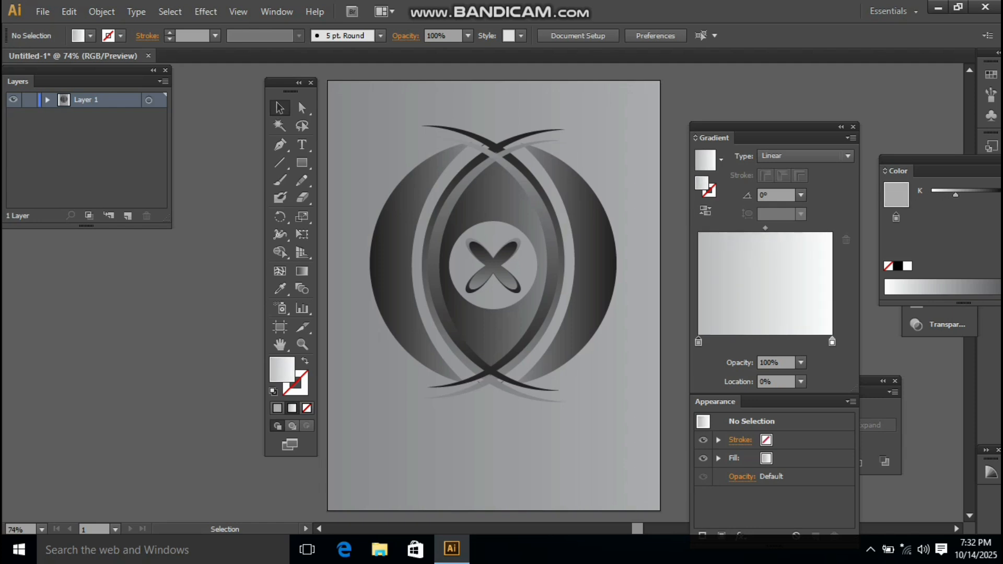
{"action": "left_click_drag", "start_coordinate": [768, 127], "coordinate": [852, 142]}
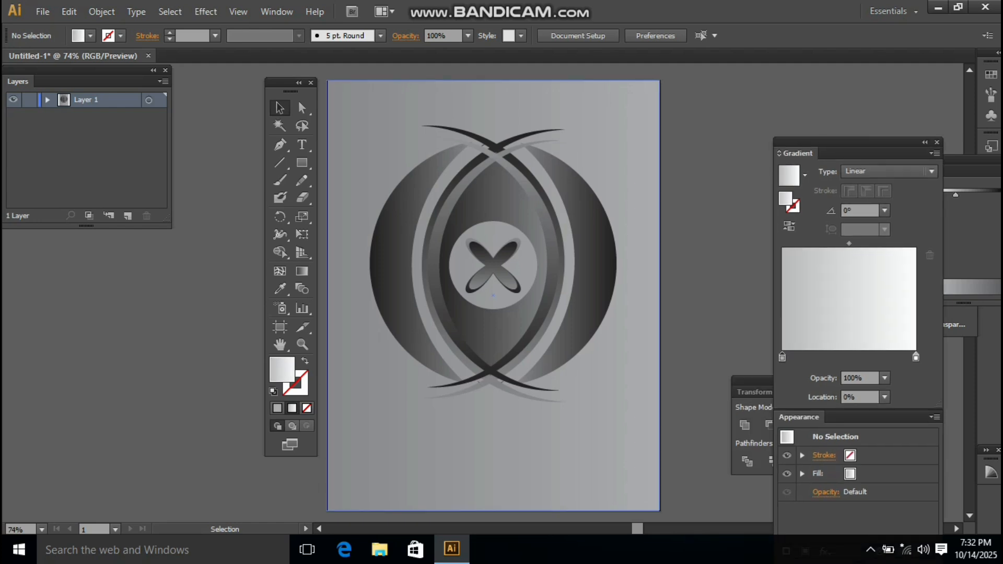